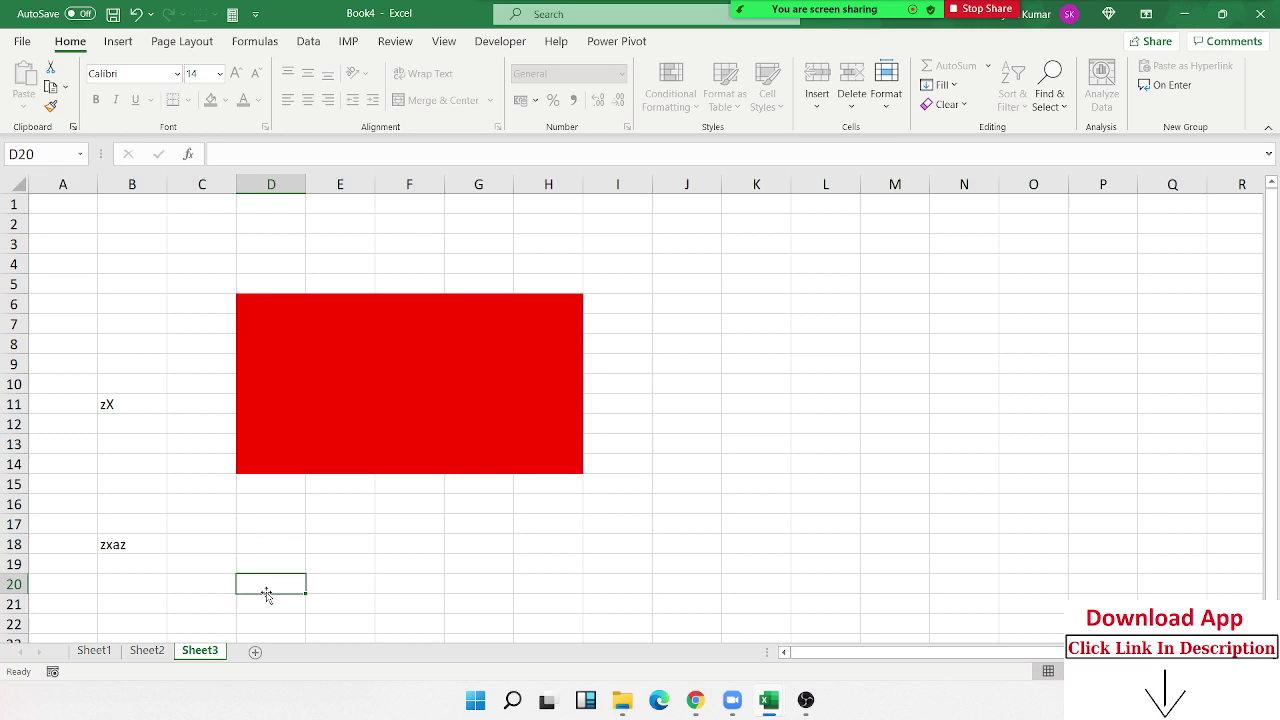
# Enter 25 in cell D6 on Sheet2.
pyautogui.click(146, 652)
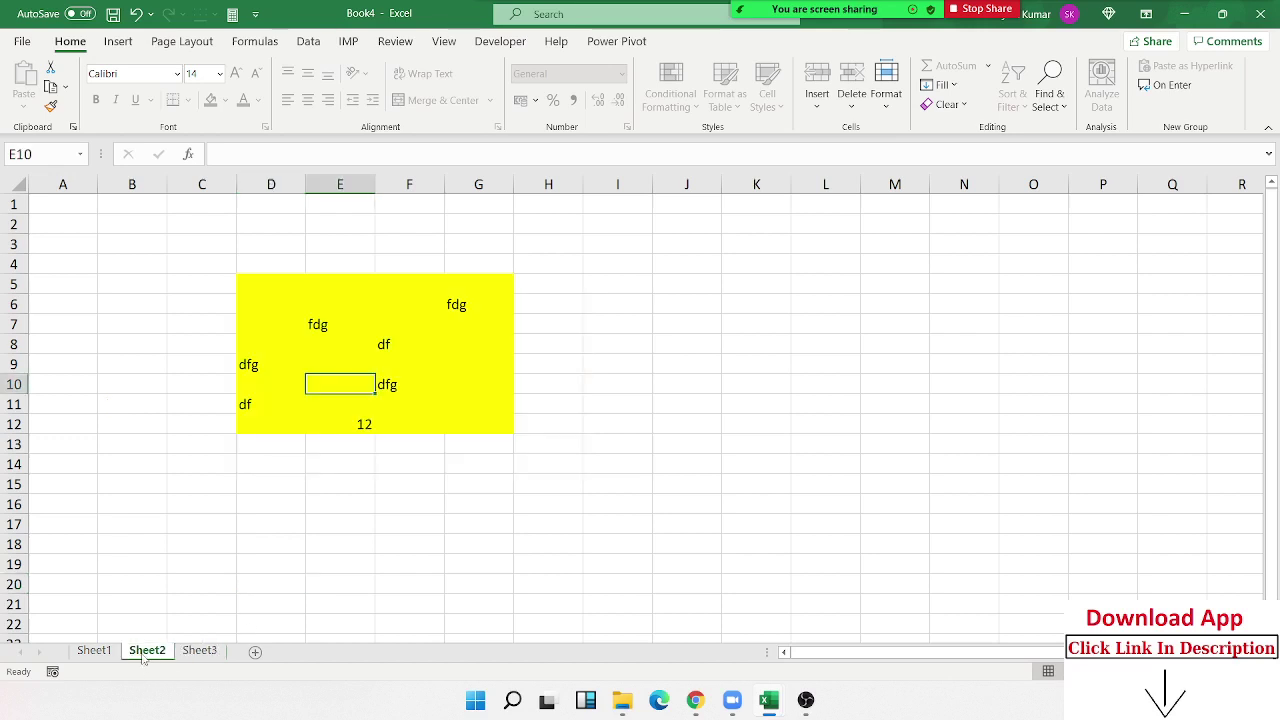
pyautogui.click(291, 370)
pyautogui.click(257, 303)
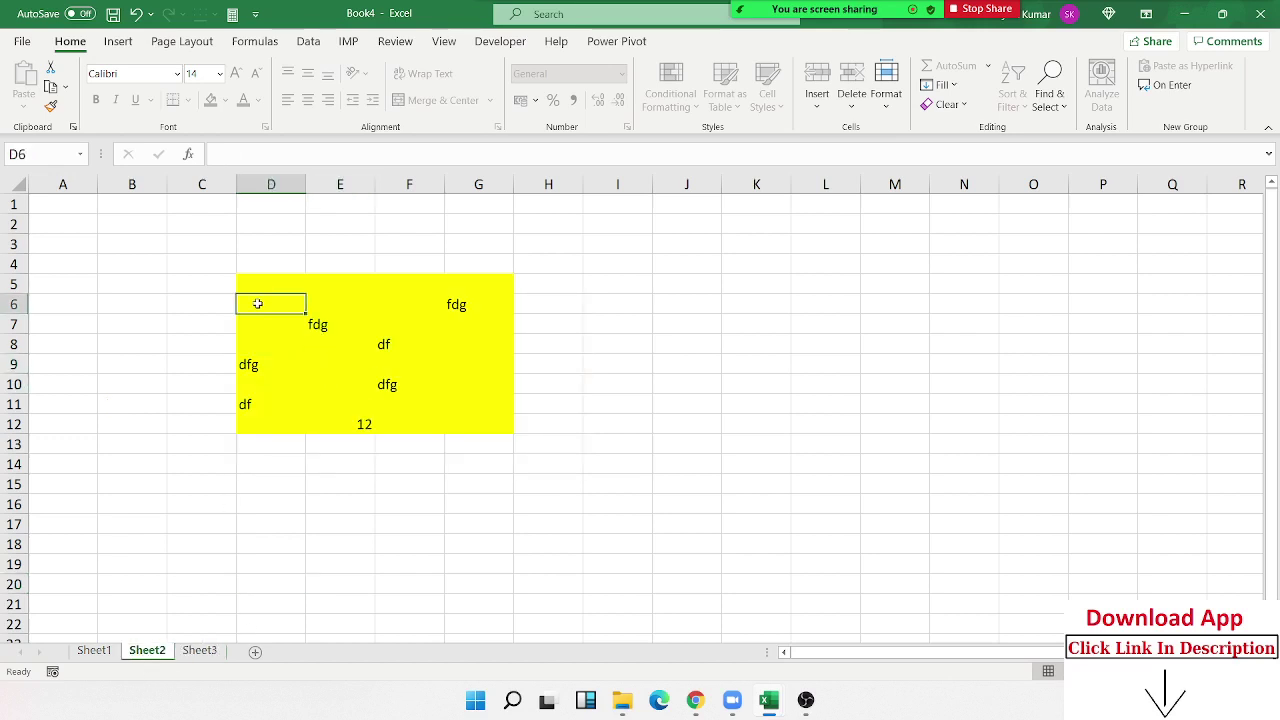
pyautogui.write('25')
pyautogui.click(418, 338)
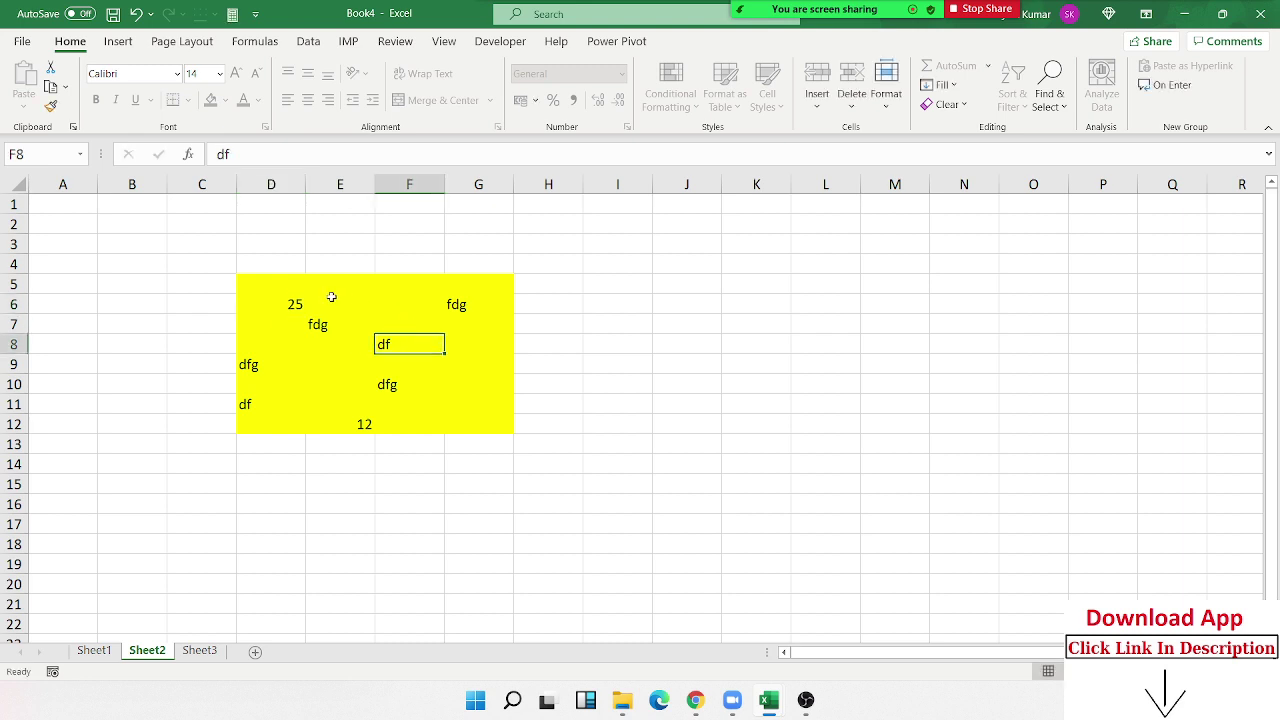
pyautogui.moveTo(205, 232); pyautogui.dragTo(116, 264)
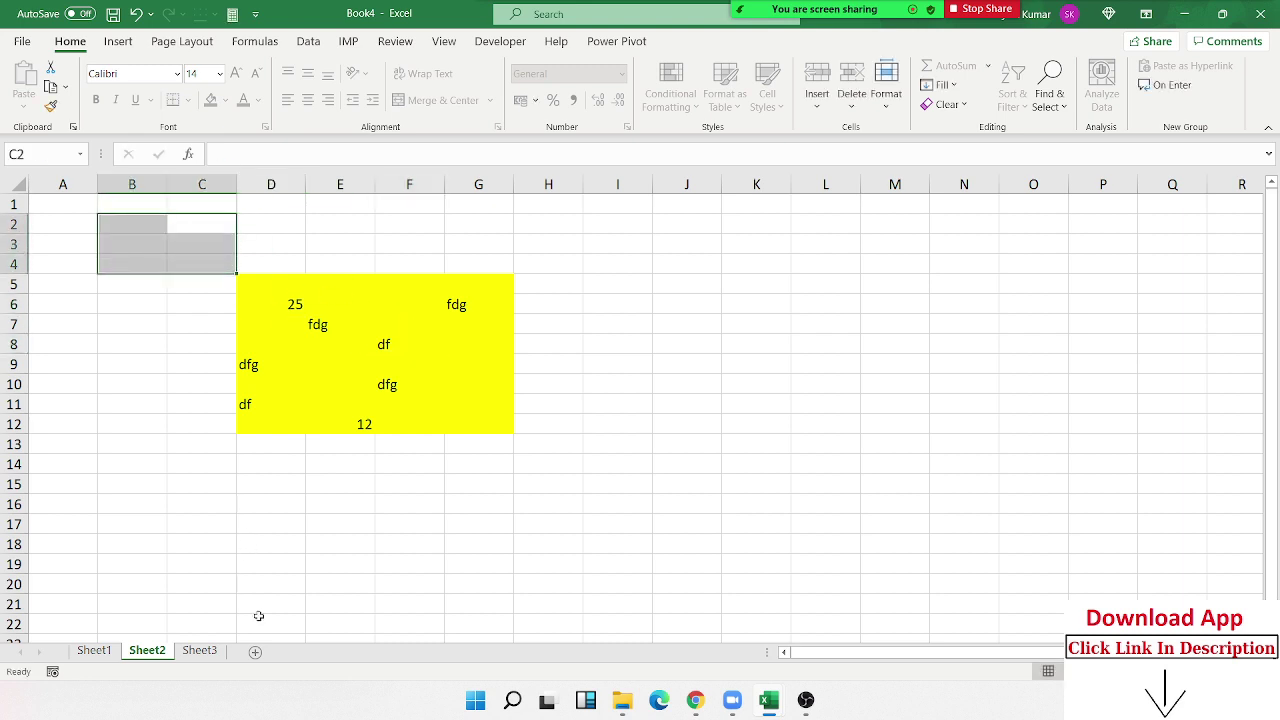
# Look over Sheet3, then add a new blank worksheet, Sheet4.
pyautogui.click(200, 650)
pyautogui.click(222, 441)
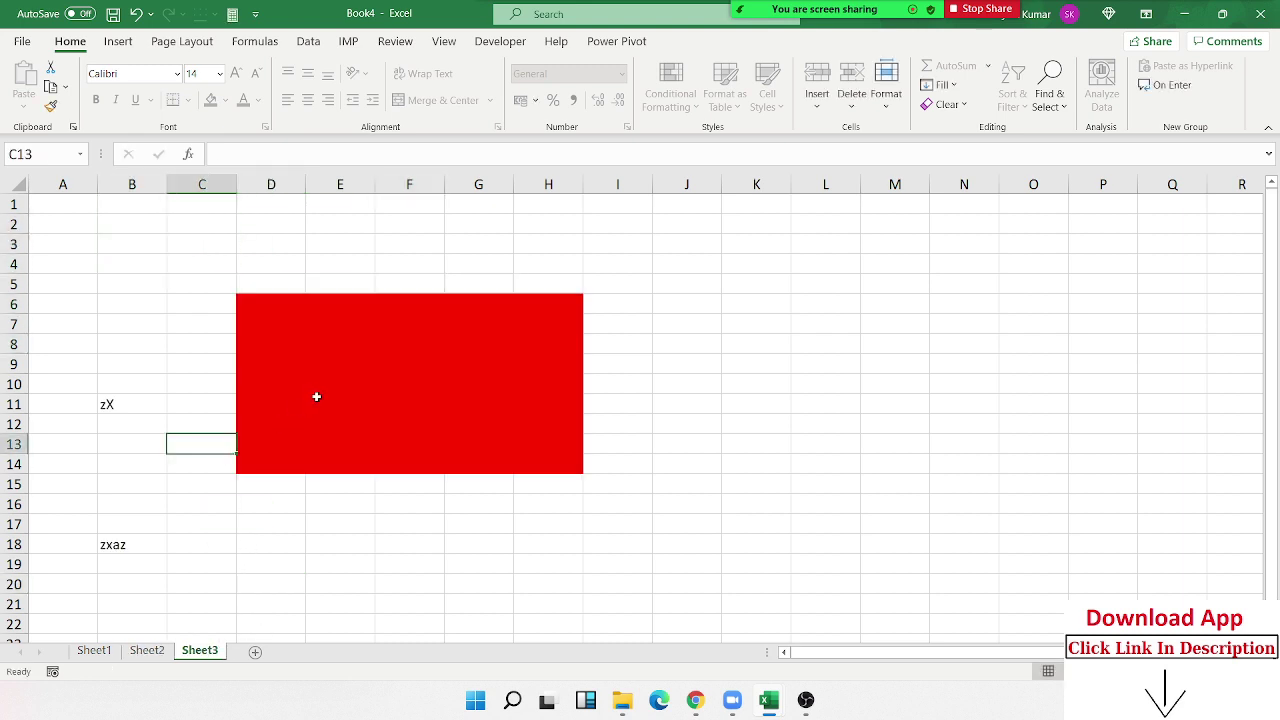
pyautogui.moveTo(316, 397); pyautogui.dragTo(517, 343)
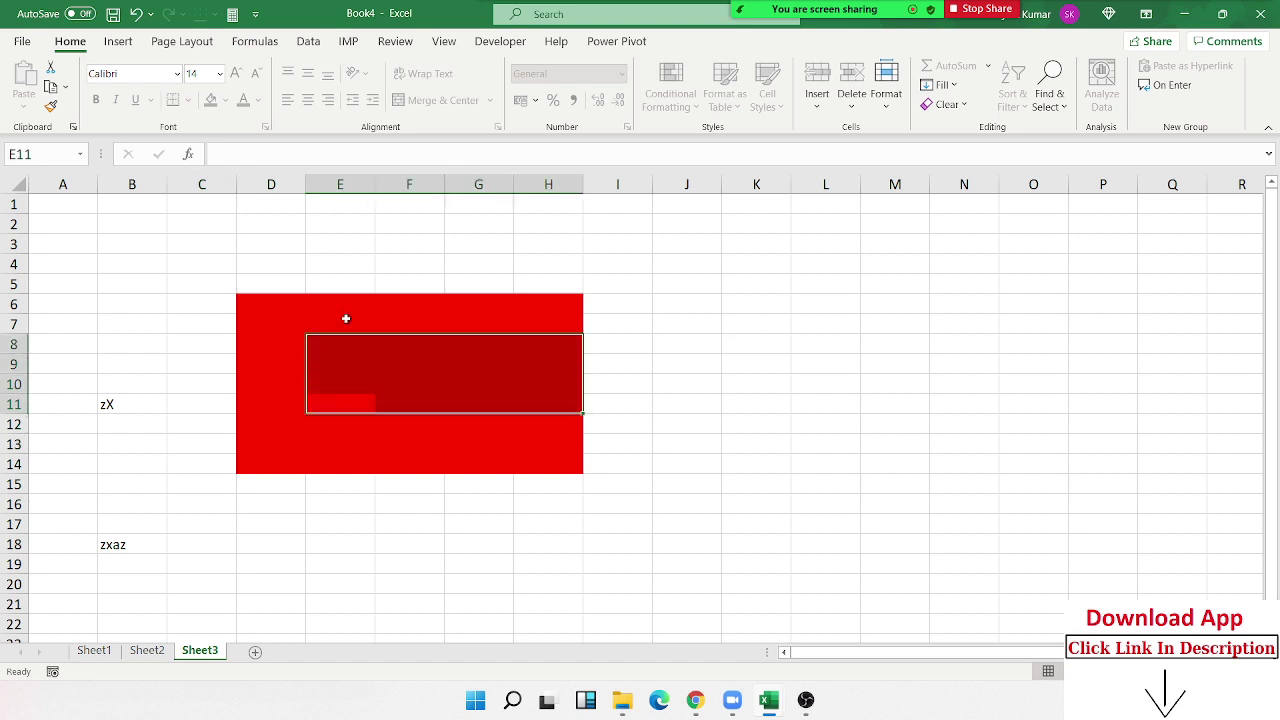
pyautogui.moveTo(229, 243); pyautogui.dragTo(106, 248)
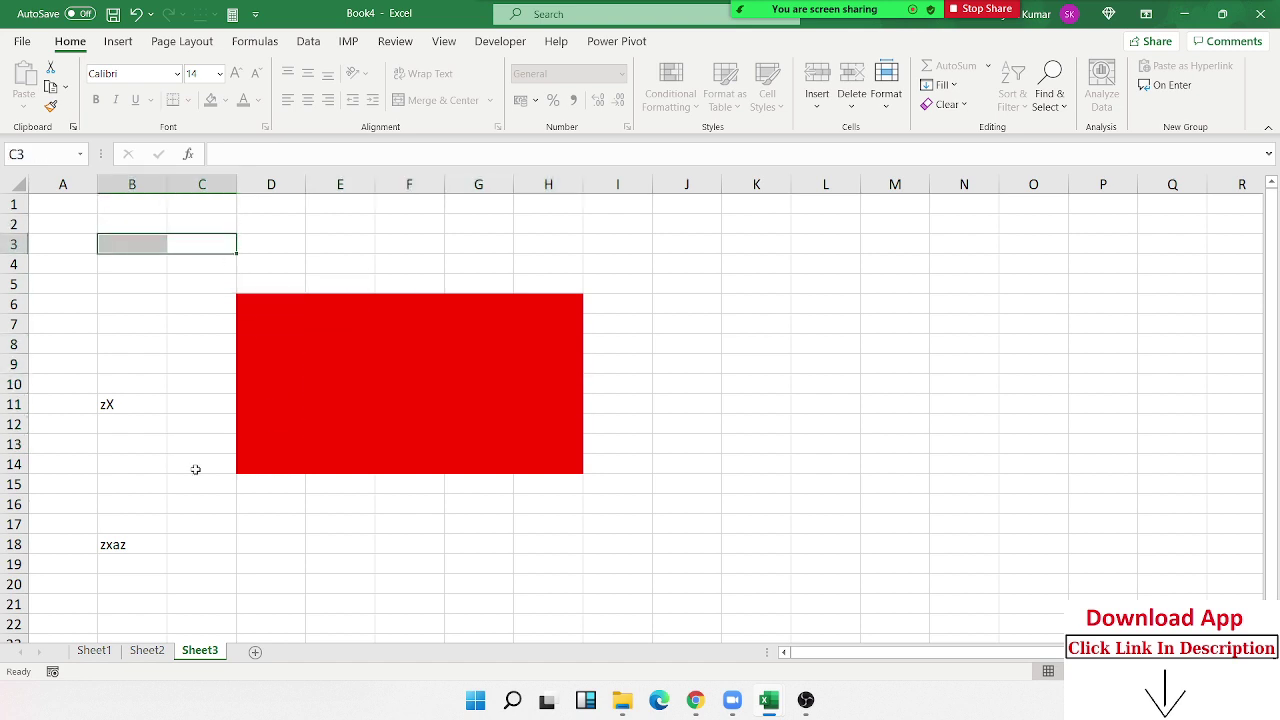
pyautogui.click(255, 652)
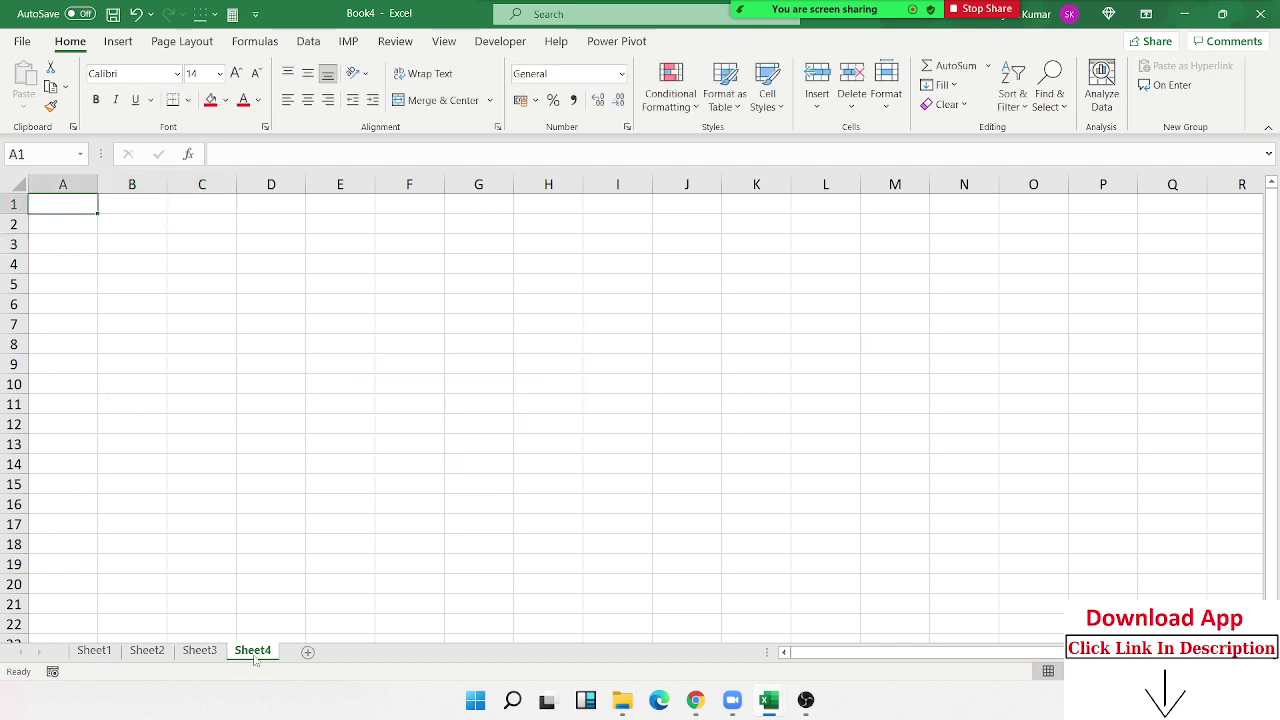
# Zoom in and type headers Name, Qty, MRP and Amt across A1:D1.
pyautogui.scroll(2, 240, 500)
pyautogui.scroll(1, 246, 472)
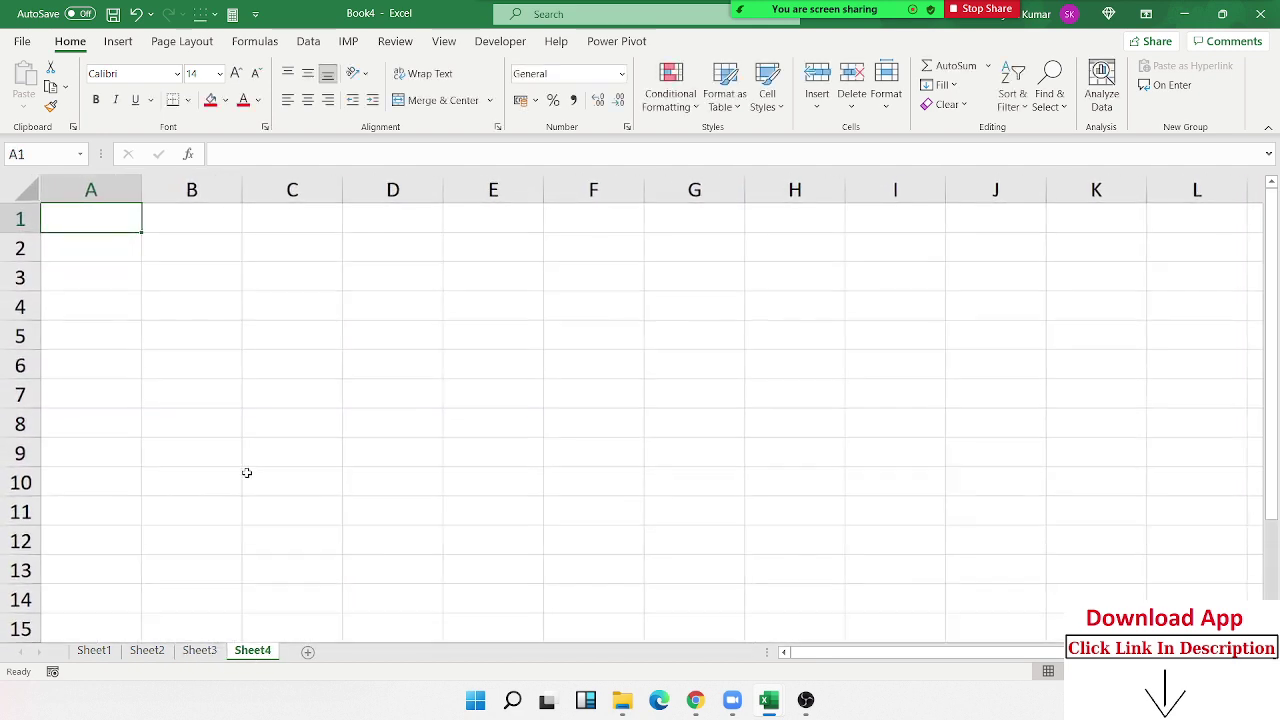
pyautogui.write('Name')
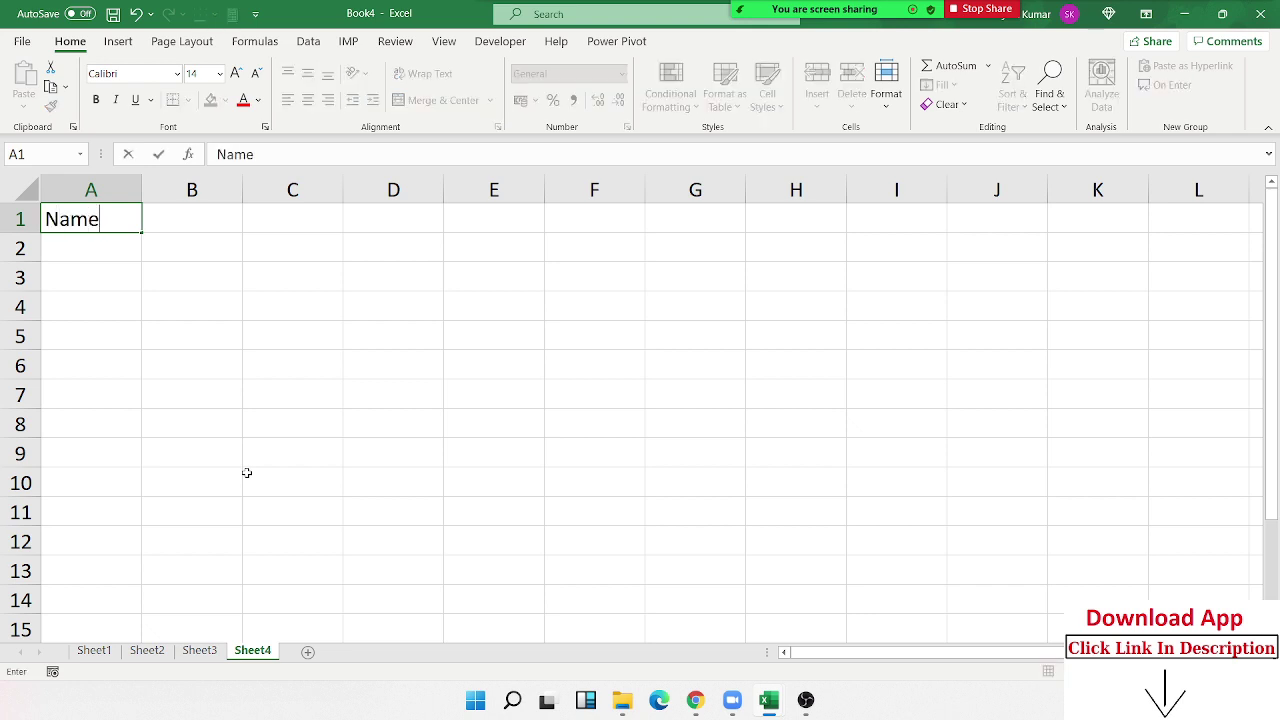
pyautogui.press('Tab')
pyautogui.write('Qty')
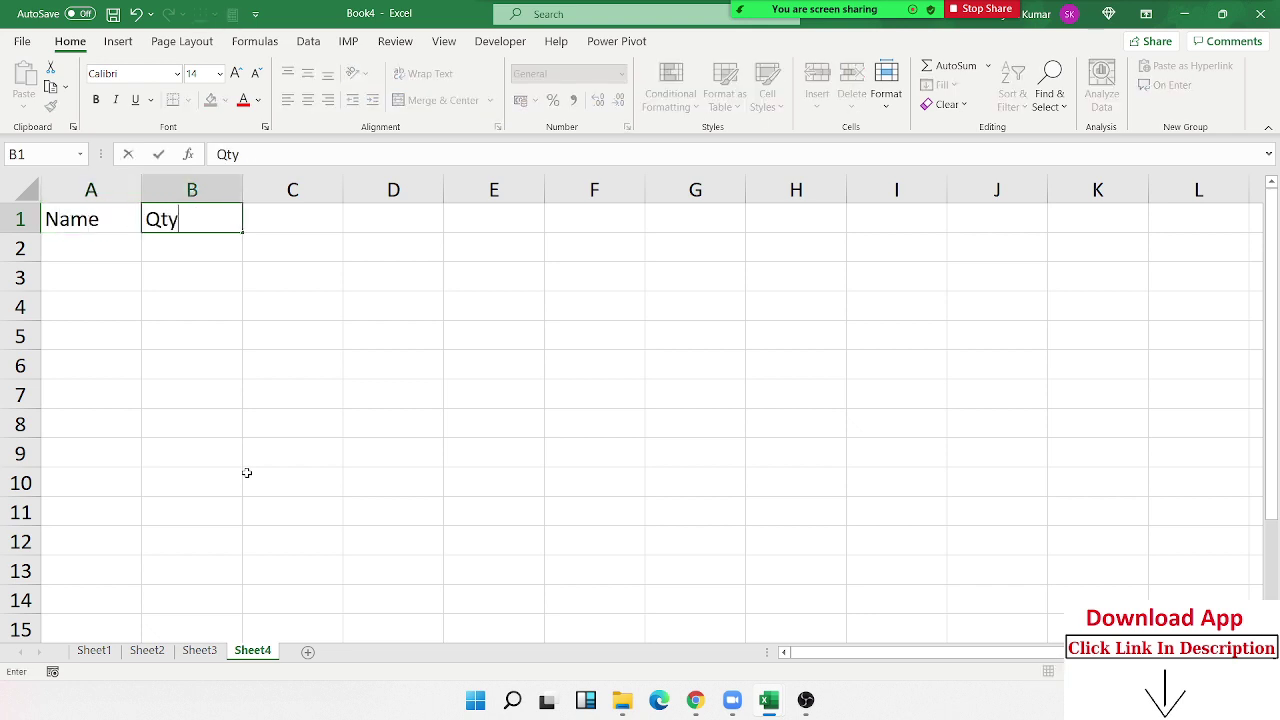
pyautogui.press('Tab')
pyautogui.write('MRP')
pyautogui.press('Tab')
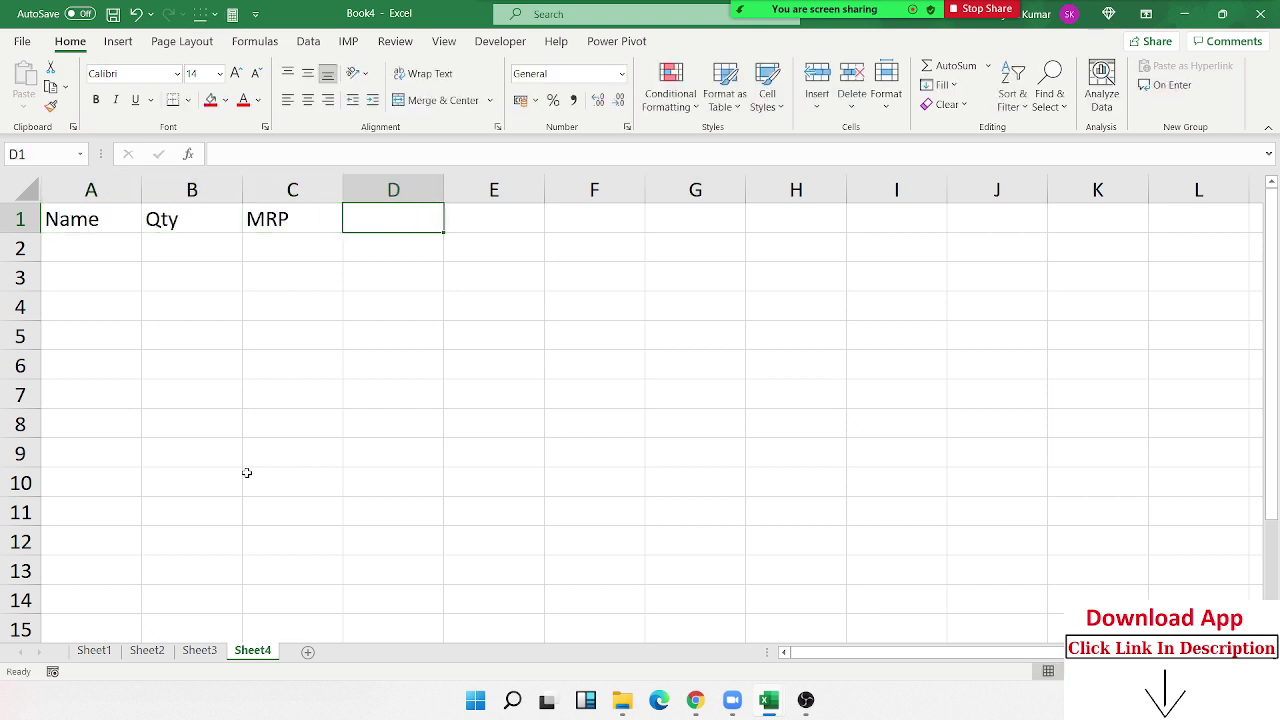
pyautogui.write('Amt')
pyautogui.press('Tab')
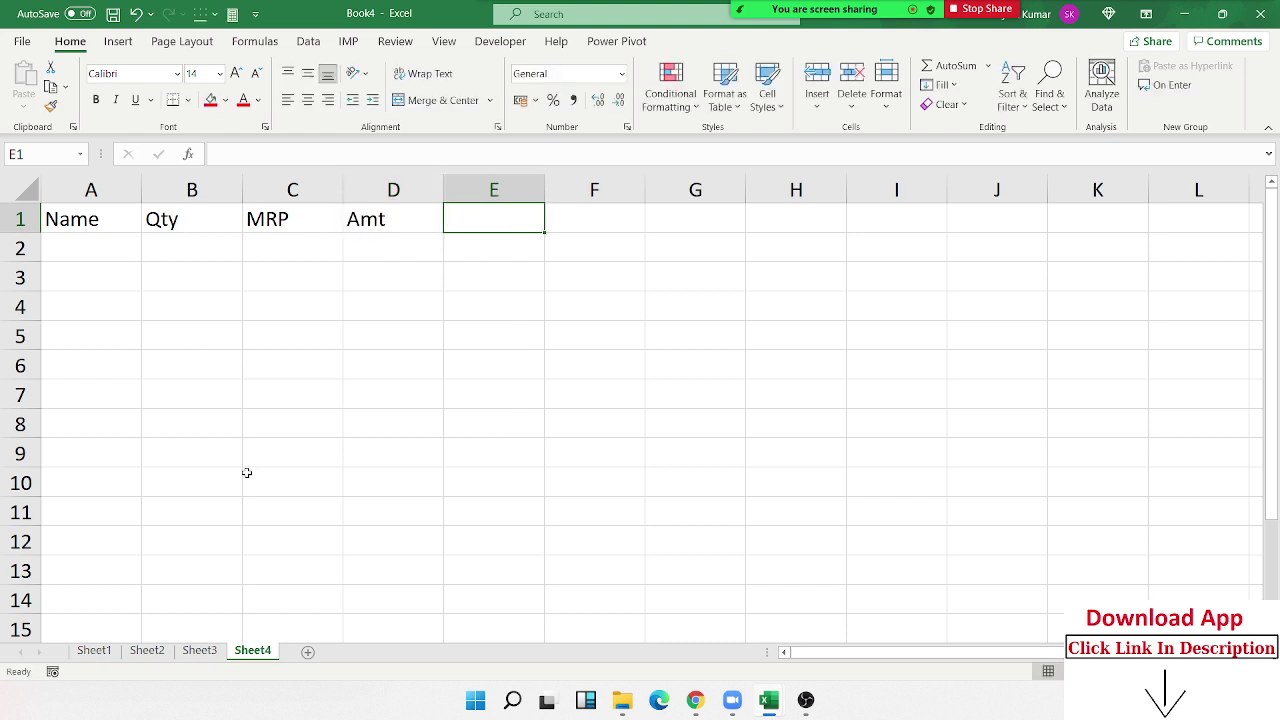
# Add the headers GST, COM, Total, Date and Time across E1:I1.
pyautogui.write('GS')
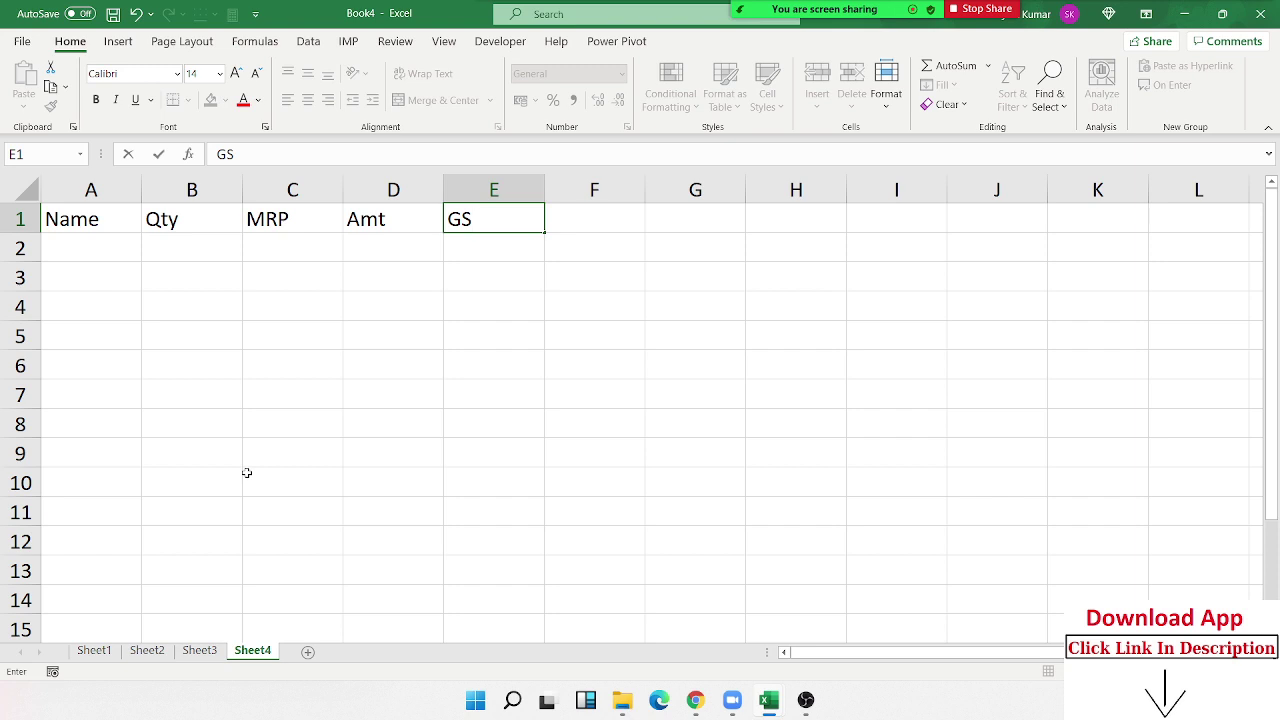
pyautogui.write('T')
pyautogui.press('Tab')
pyautogui.write('CO')
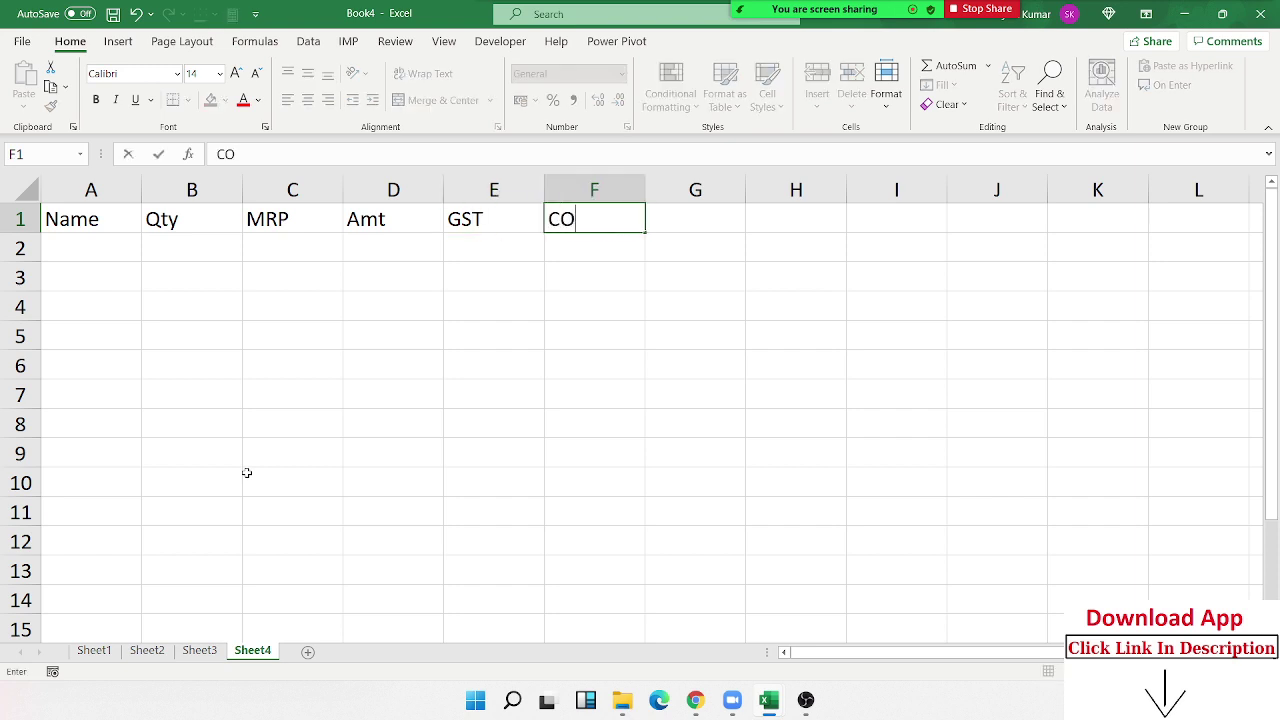
pyautogui.write('MK')
pyautogui.press('BackSpace')
pyautogui.press('Tab')
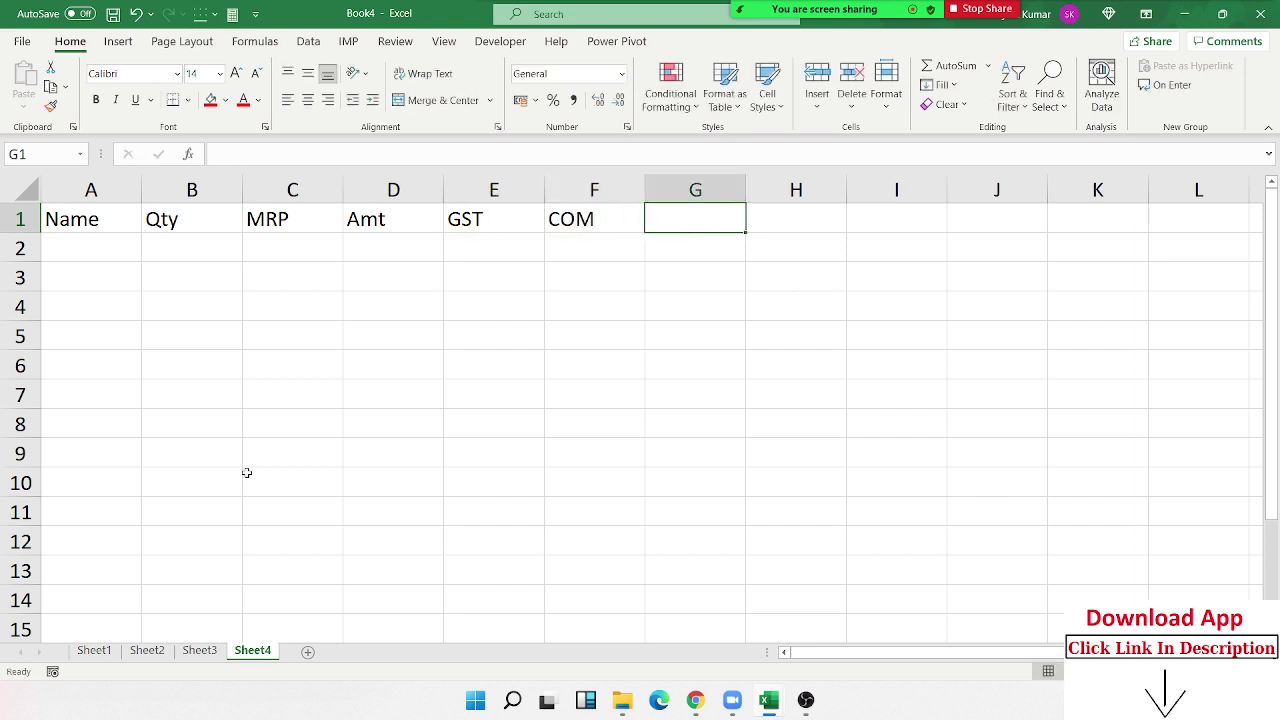
pyautogui.write('Total')
pyautogui.press('Tab')
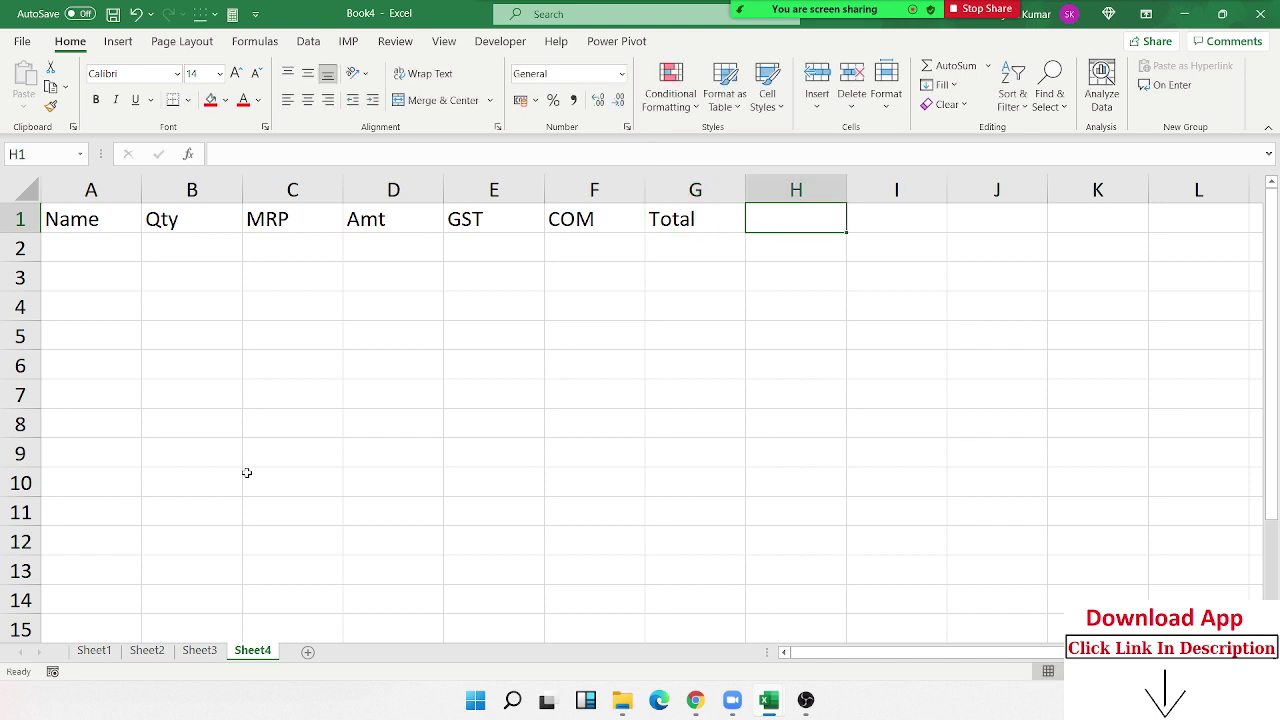
pyautogui.write('Date')
pyautogui.press('Tab')
pyautogui.write('T')
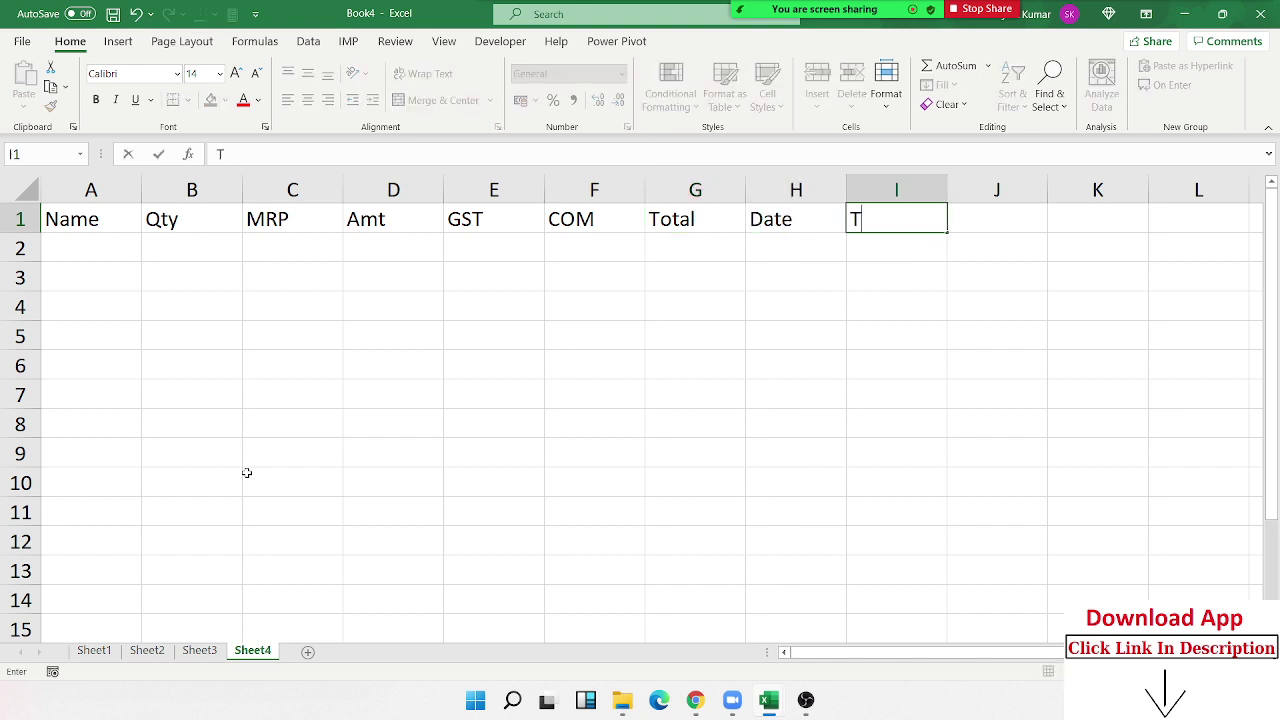
pyautogui.write('ime')
pyautogui.press('Left')
pyautogui.press('Left')
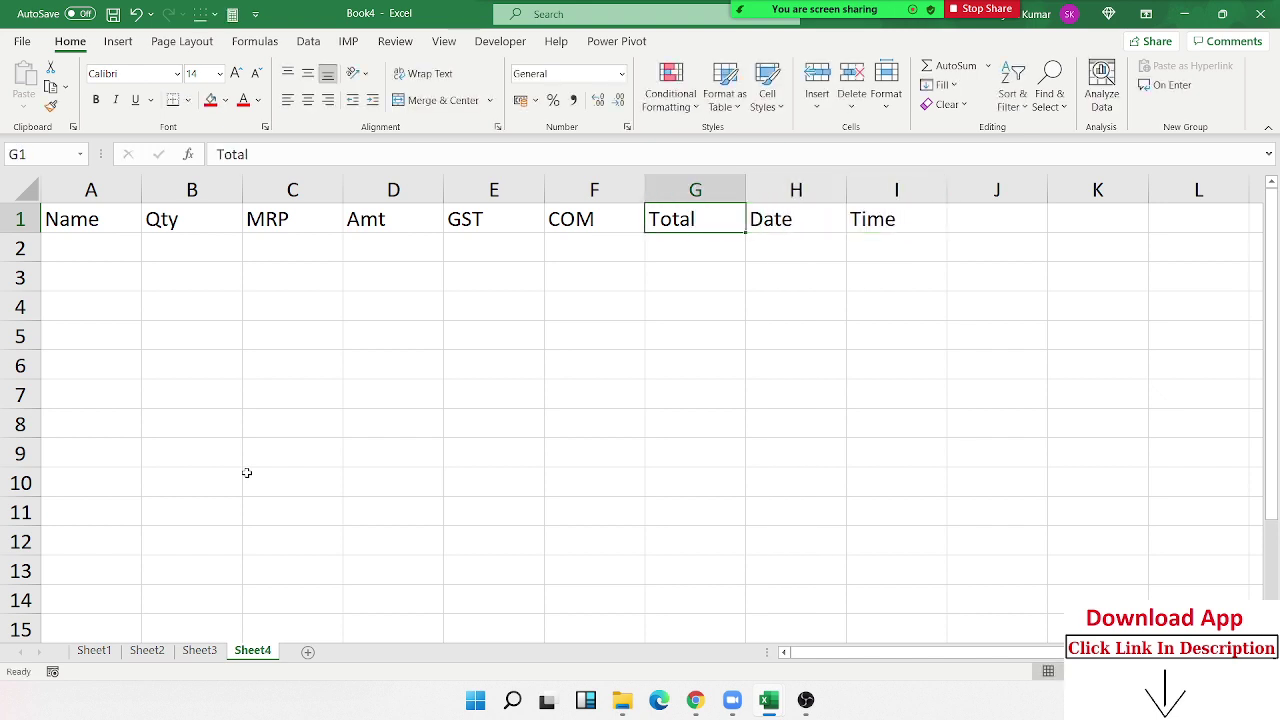
pyautogui.press('Left')
pyautogui.press('Left')
pyautogui.press('Left')
pyautogui.press('Left')
pyautogui.press('Left')
pyautogui.press('Right')
pyautogui.press('Right')
pyautogui.press('Down')
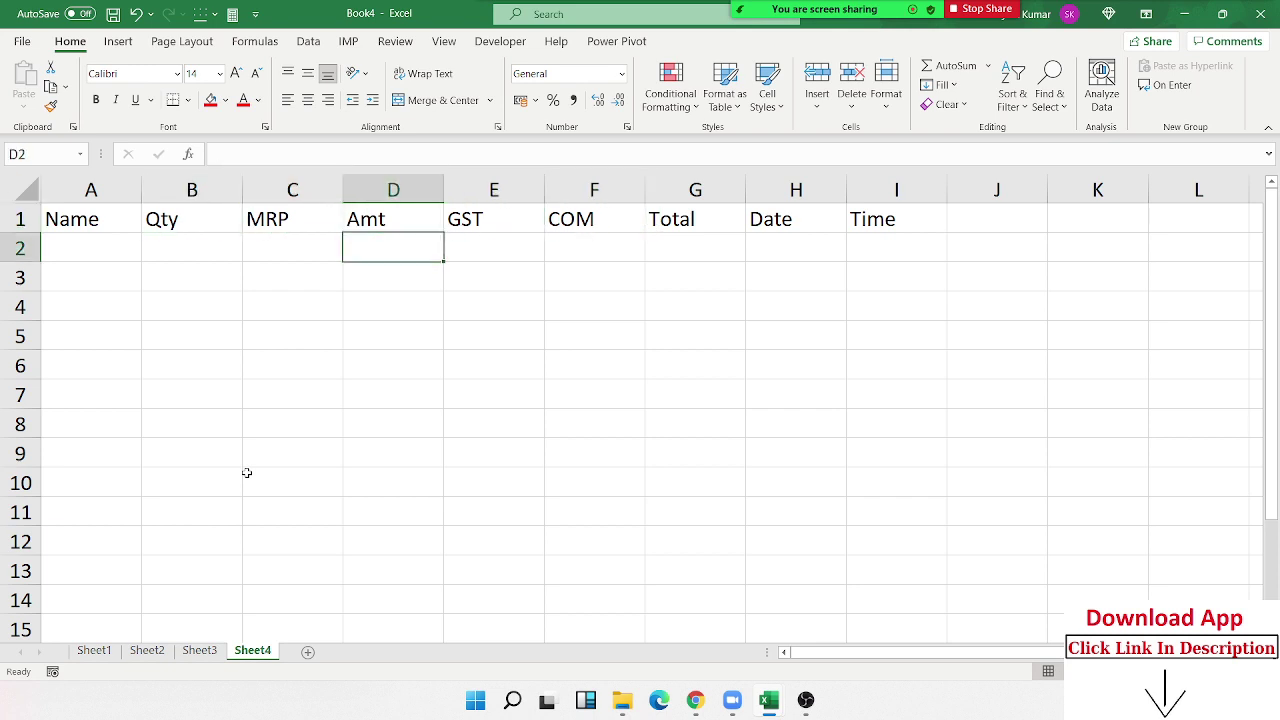
# Enter the Amt formula =B2*C2 (Qty times MRP) in D2.
pyautogui.write('=')
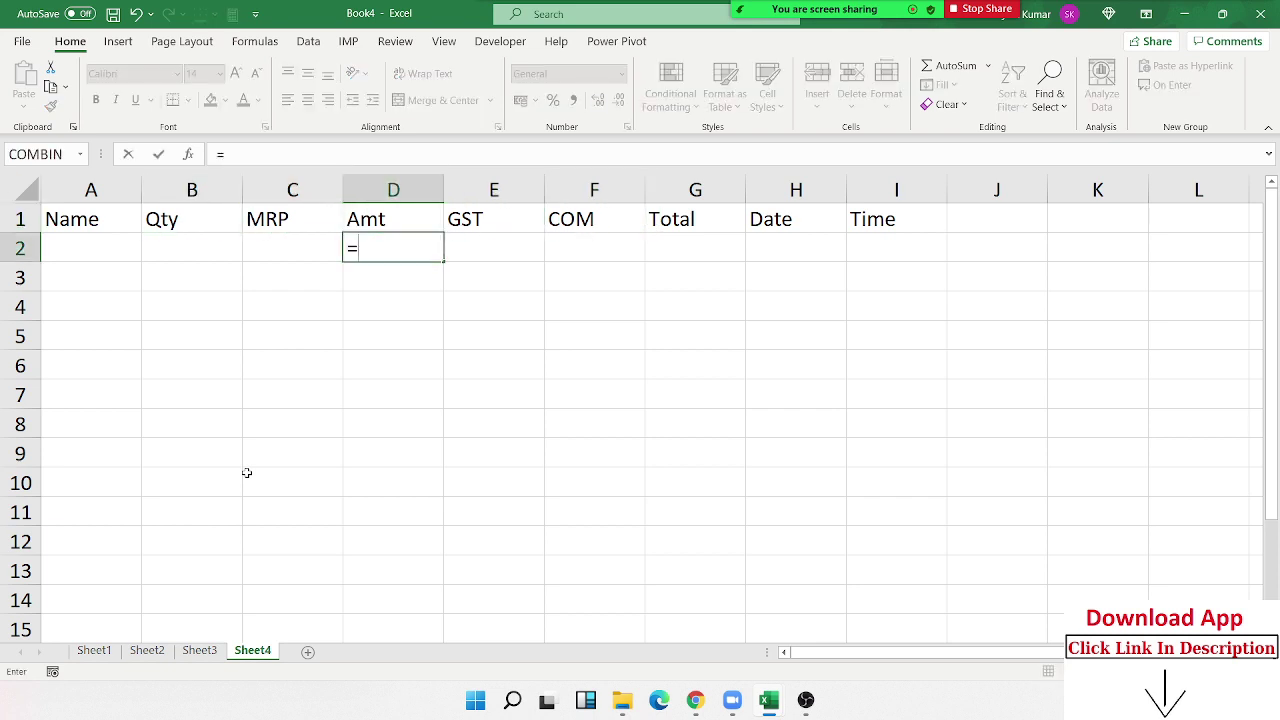
pyautogui.press('Left')
pyautogui.press('Left')
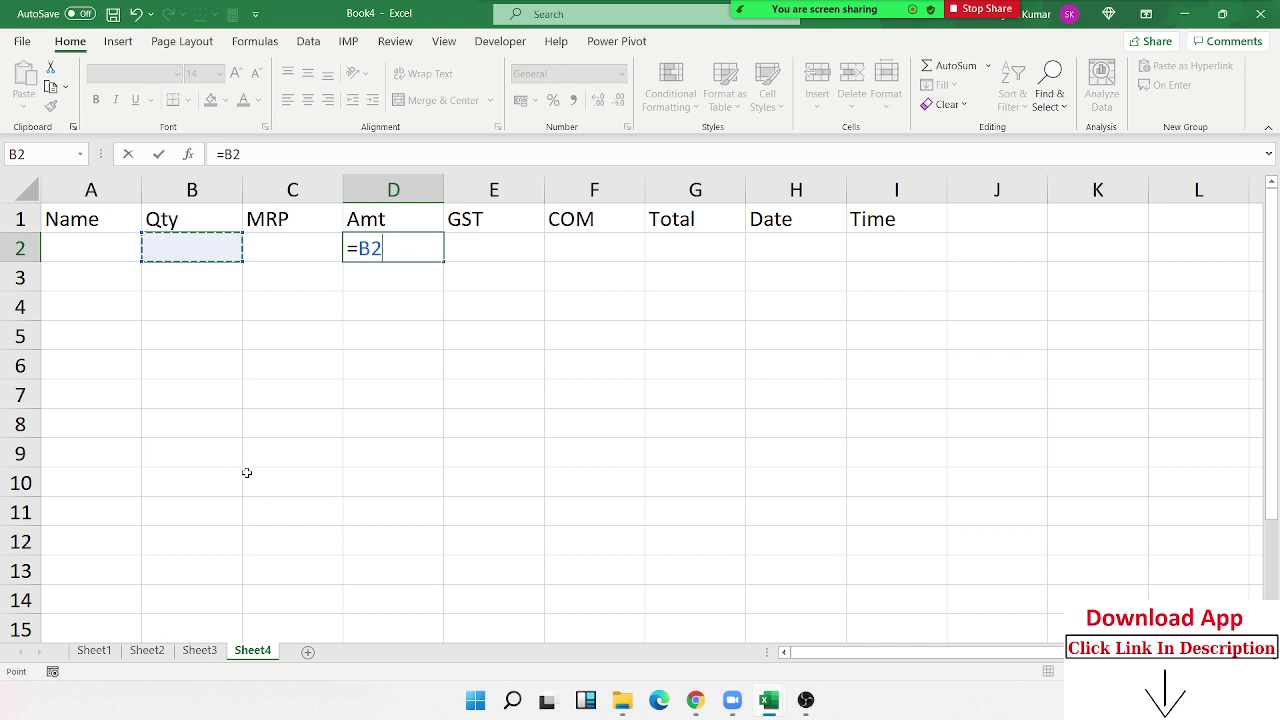
pyautogui.write('*')
pyautogui.press('Left')
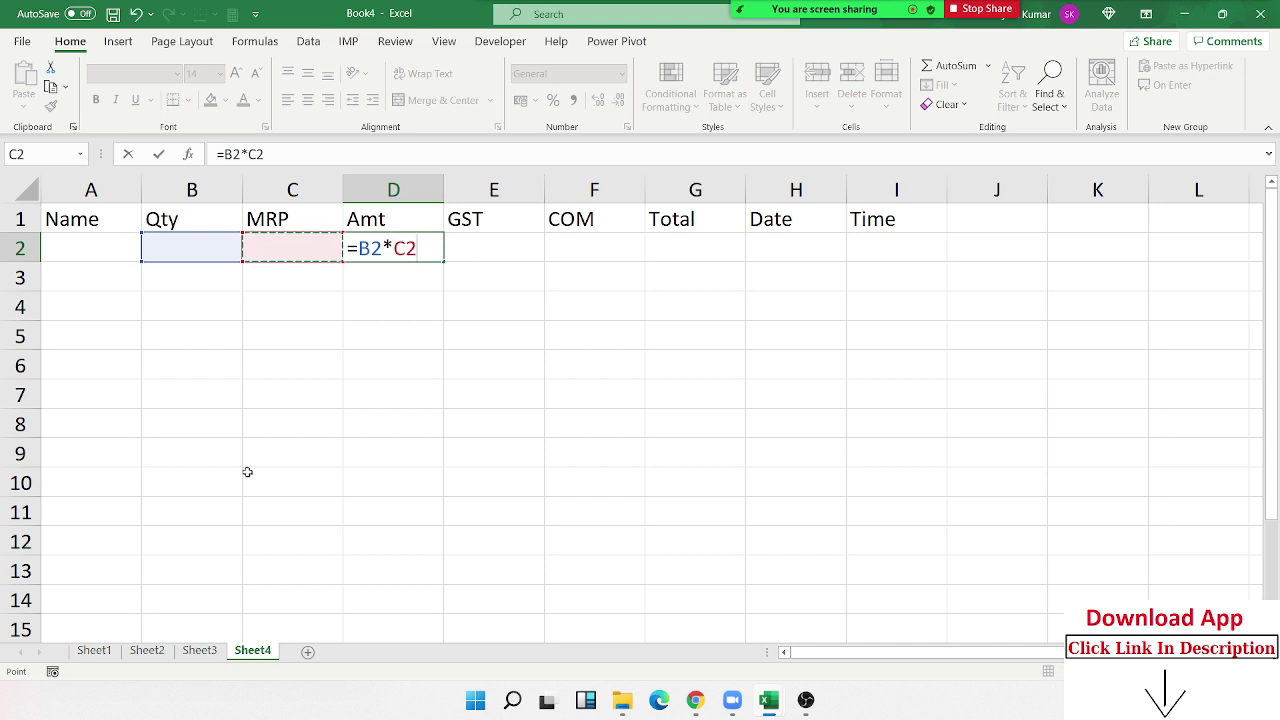
pyautogui.press('Return')
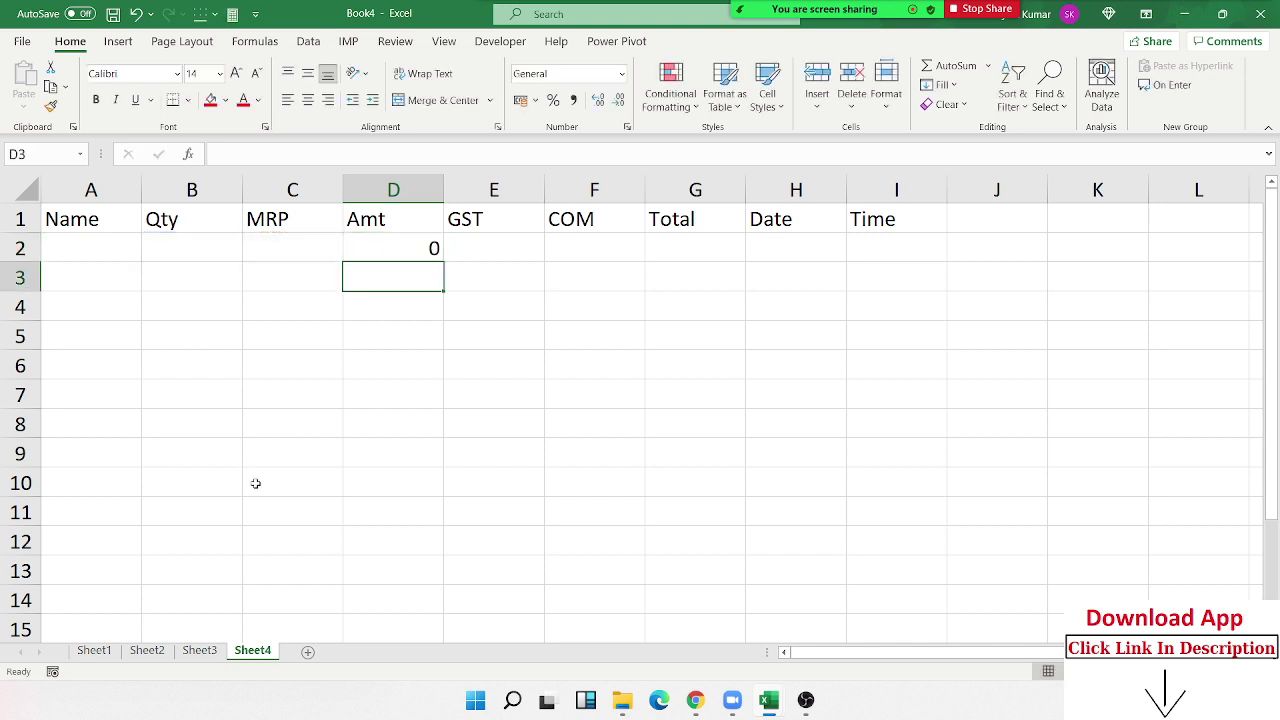
pyautogui.press('Up')
pyautogui.press('Right')
# Enter GST as =D2*18% in E2 and COM as =D2*2% in F2.
pyautogui.write('=')
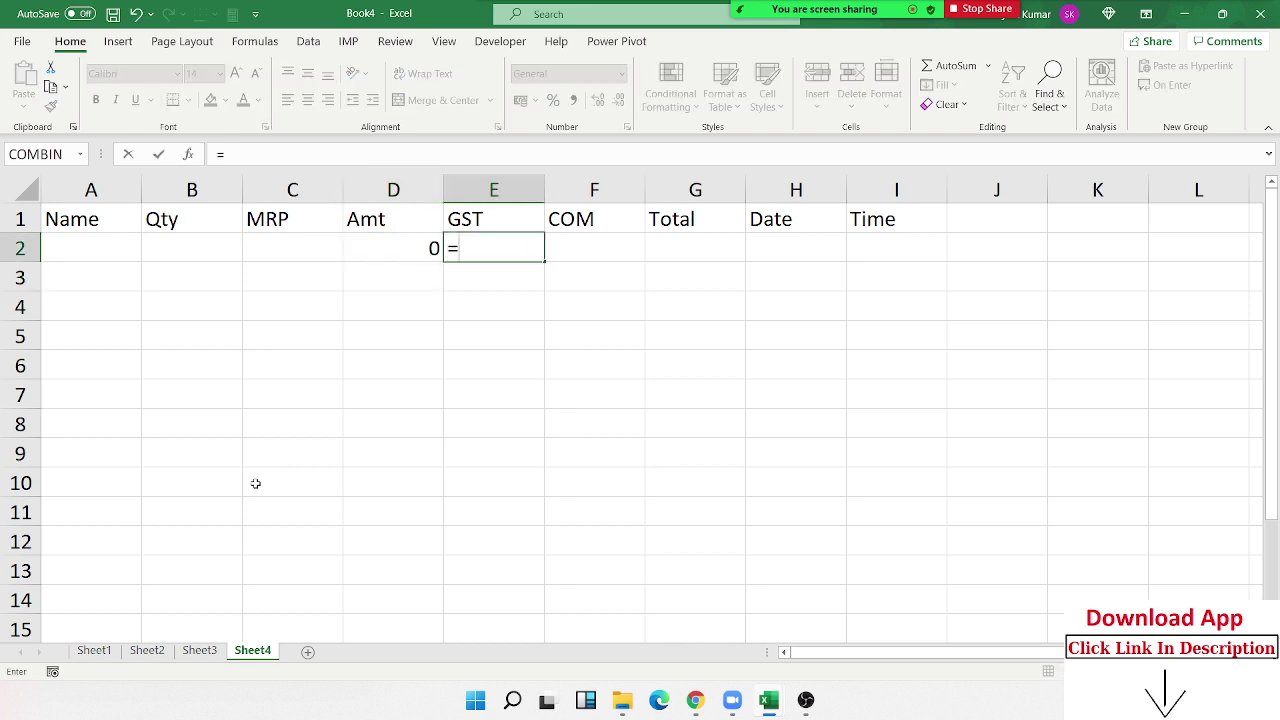
pyautogui.press('Left')
pyautogui.write('*18')
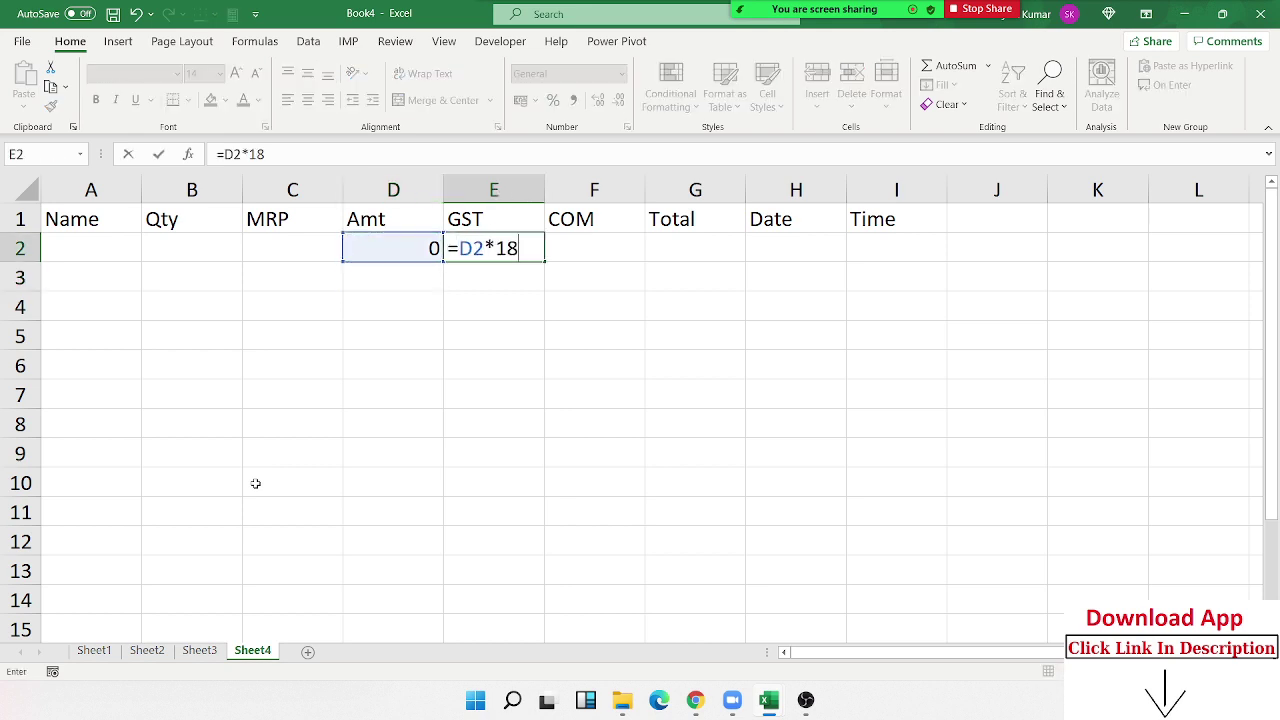
pyautogui.write('%')
pyautogui.press('Return')
pyautogui.press('Up')
pyautogui.press('Right')
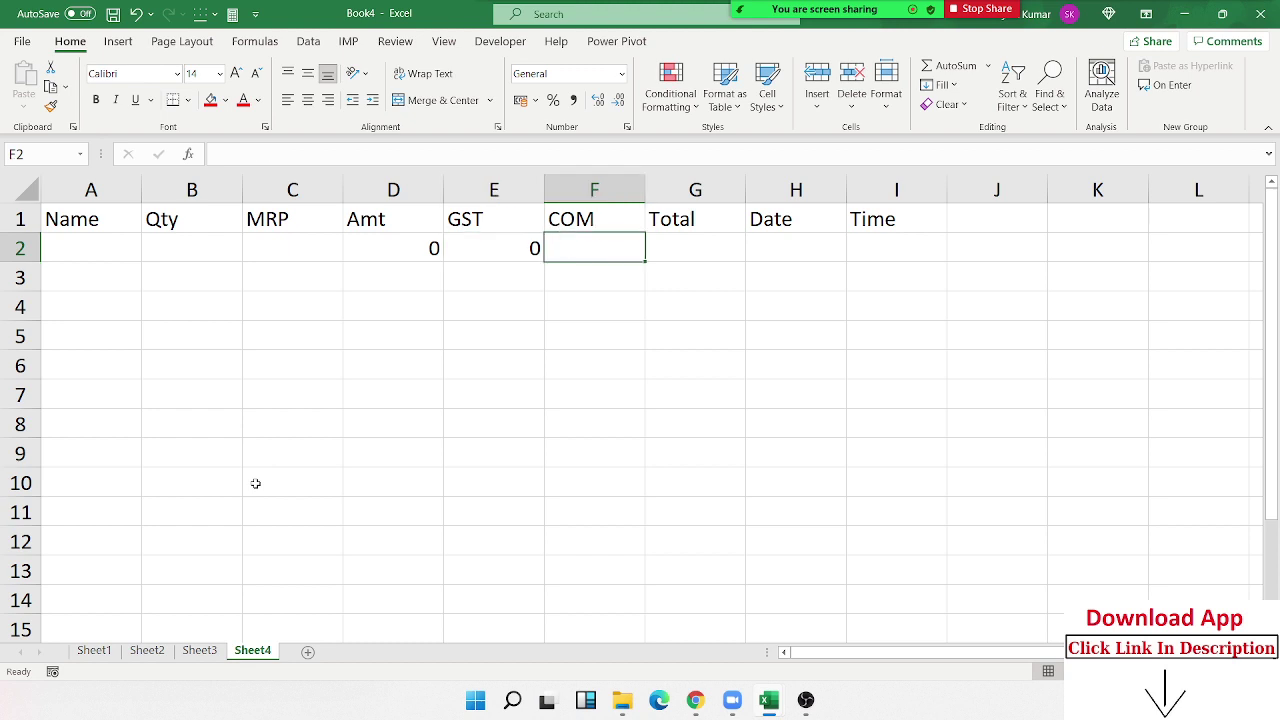
pyautogui.write('=')
pyautogui.press('Left')
pyautogui.press('Left')
pyautogui.write('*')
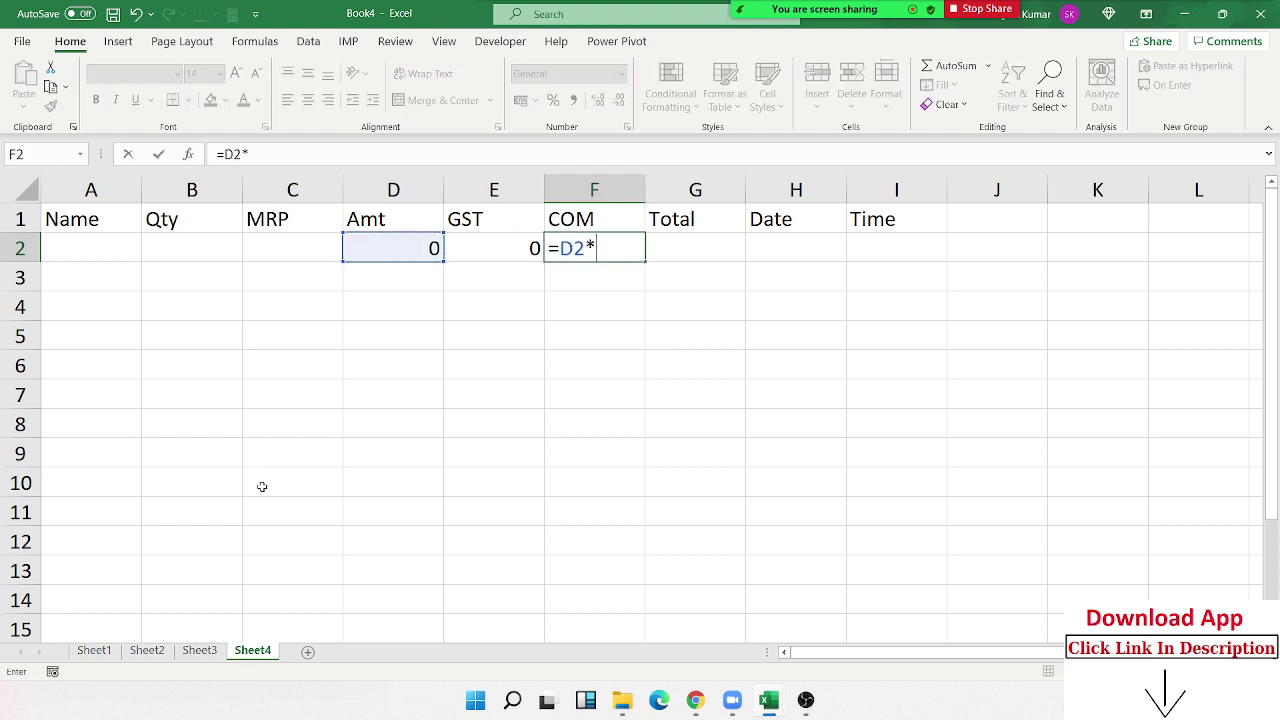
pyautogui.write('2%')
pyautogui.press('Return')
pyautogui.press('Up')
pyautogui.press('Up')
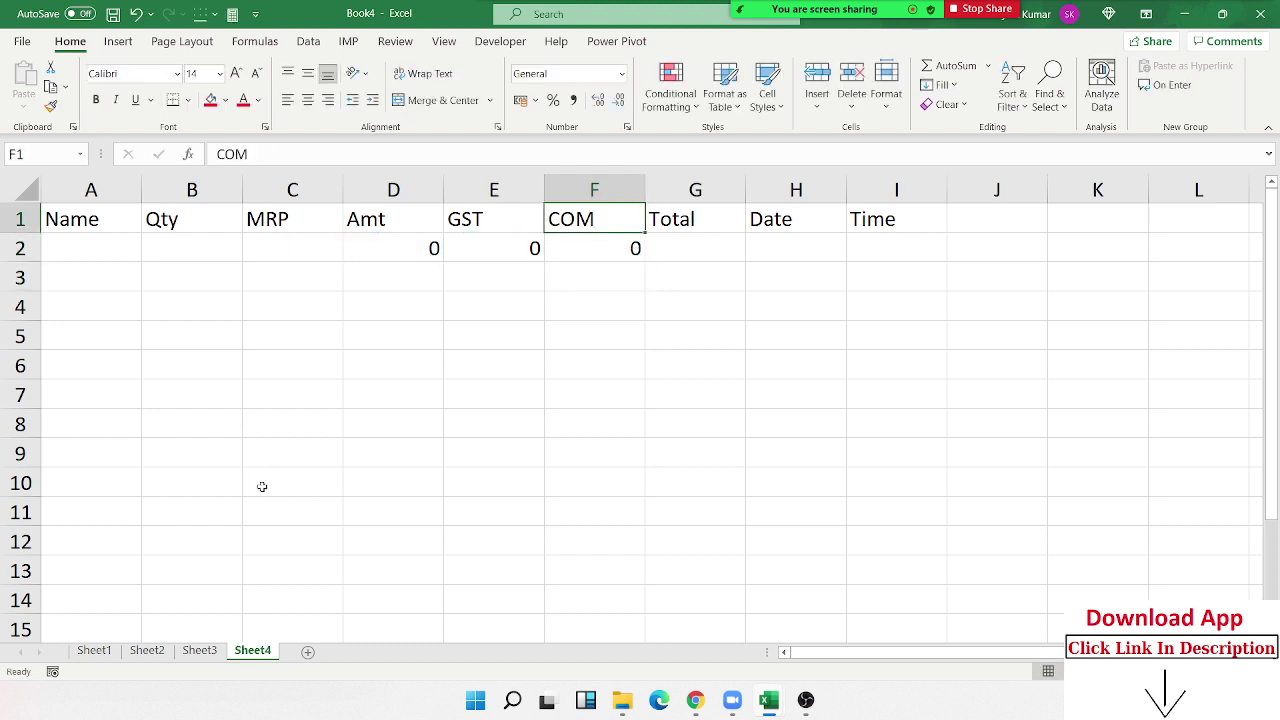
pyautogui.press('Right')
pyautogui.press('Down')
# AutoSum Amt to COM in G2, then fill D2:G2 formulas down through row 16.
pyautogui.hotkey('alt', '=')
pyautogui.press('Return')
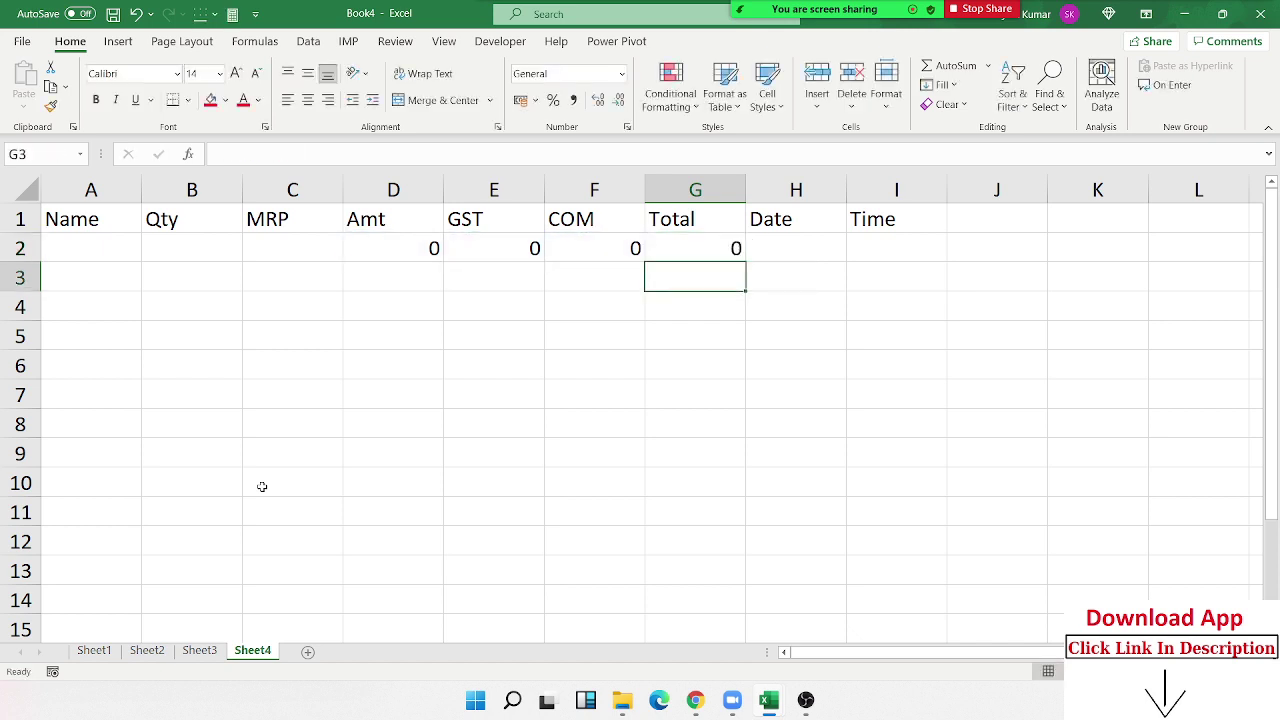
pyautogui.press('Up')
pyautogui.hotkey('shift', 'Left')
pyautogui.hotkey('shift', 'Left')
pyautogui.hotkey('shift', 'Left')
pyautogui.hotkey('shift', 'Down')
pyautogui.hotkey('shift', 'Down')
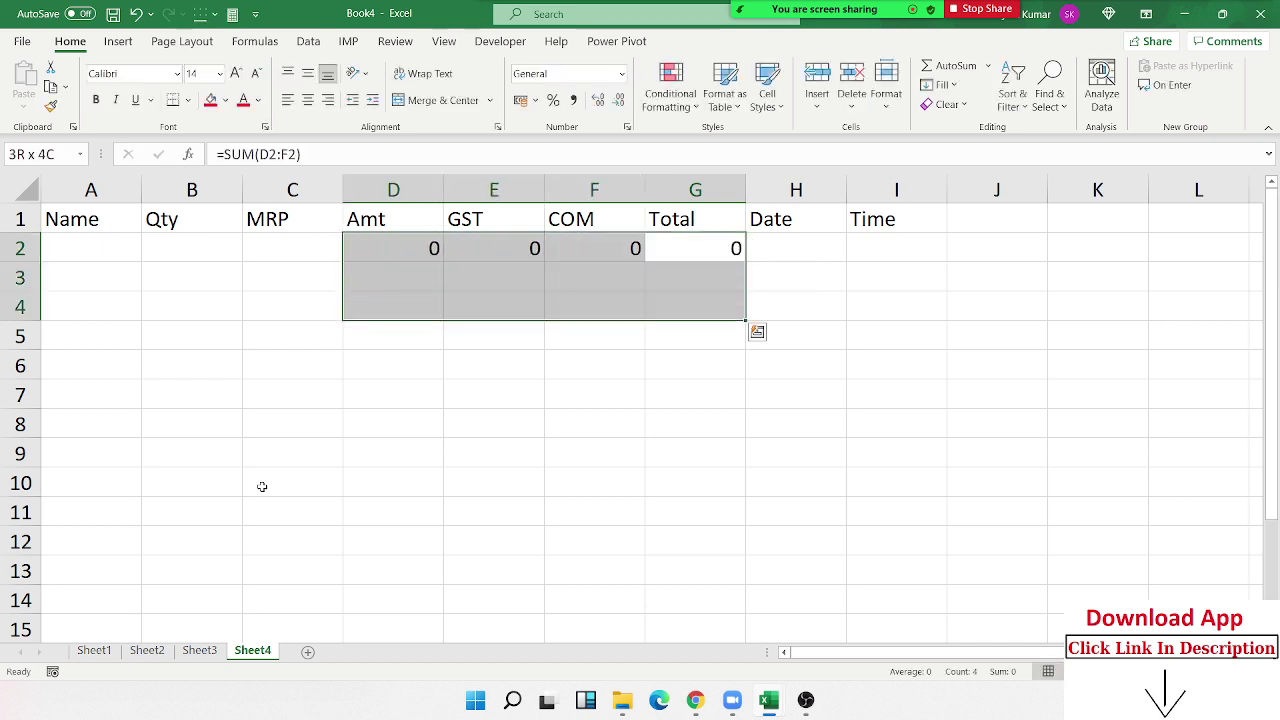
pyautogui.hotkey('shift', 'Down')
pyautogui.hotkey('shift', 'Down')
pyautogui.hotkey('shift', 'Down')
pyautogui.hotkey('shift', 'Down')
pyautogui.hotkey('shift', 'Down')
pyautogui.hotkey('ctrl', 'd')
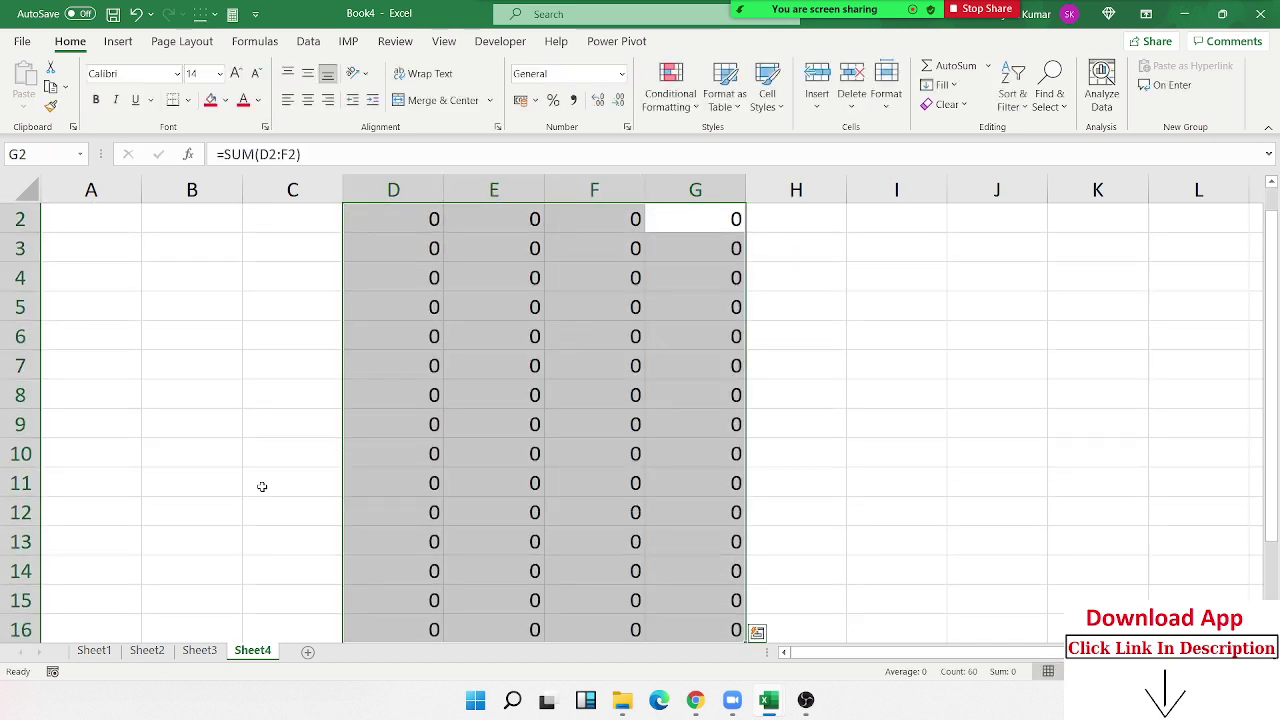
pyautogui.press('Up')
pyautogui.press('Home')
pyautogui.press('Down')
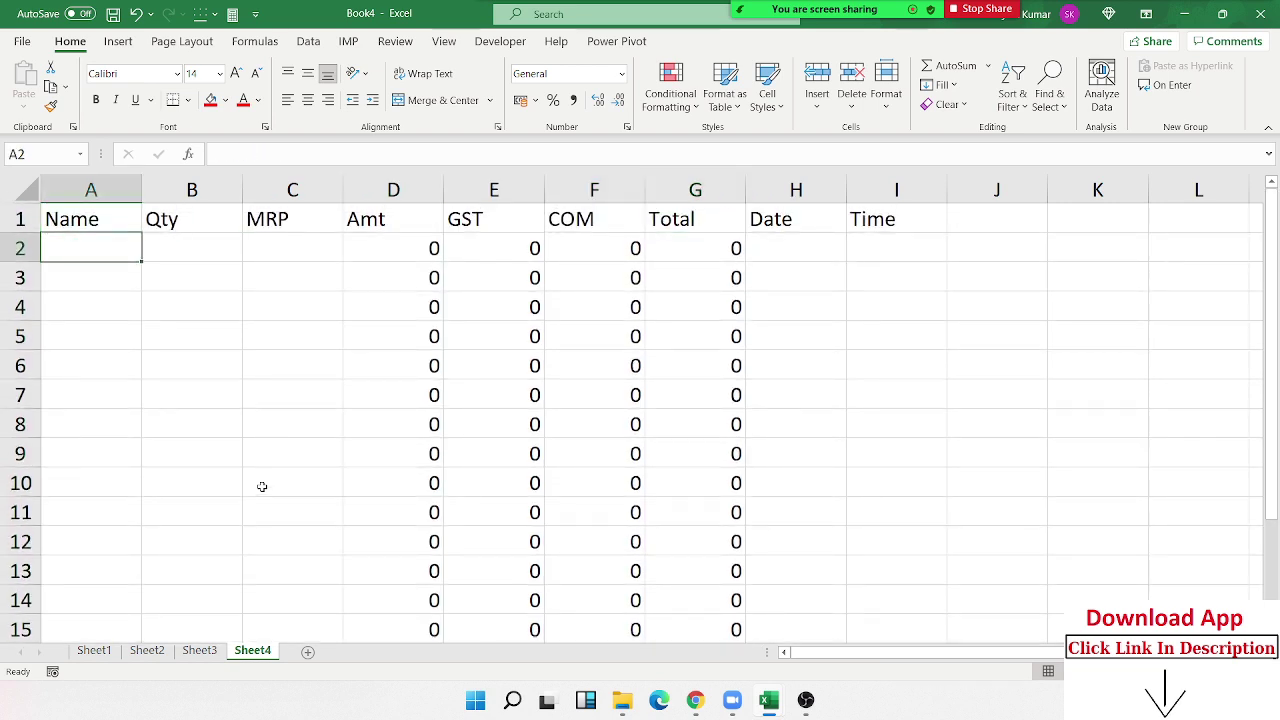
# Fill row 2 with a customer name, Qty 25, MRP 65, date 18-10-2021 and time 22:20.
pyautogui.write('Puja')
pyautogui.press('Tab')
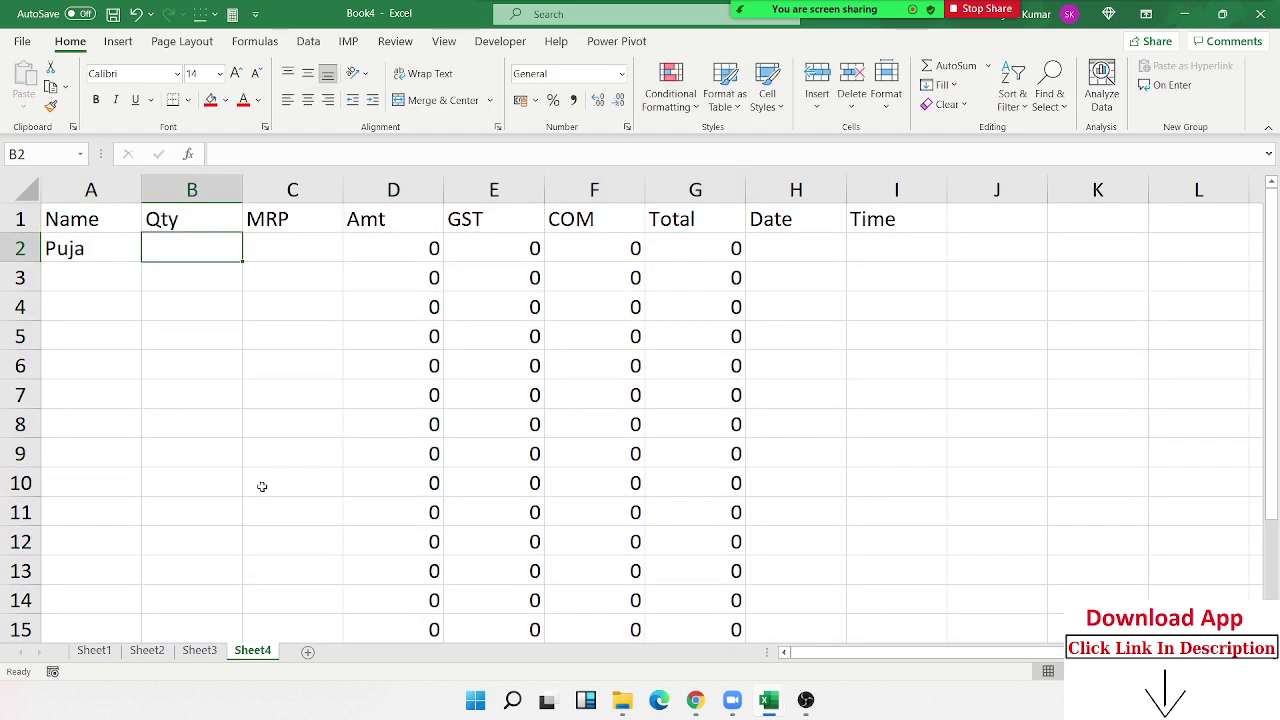
pyautogui.write('25')
pyautogui.press('Tab')
pyautogui.write('65')
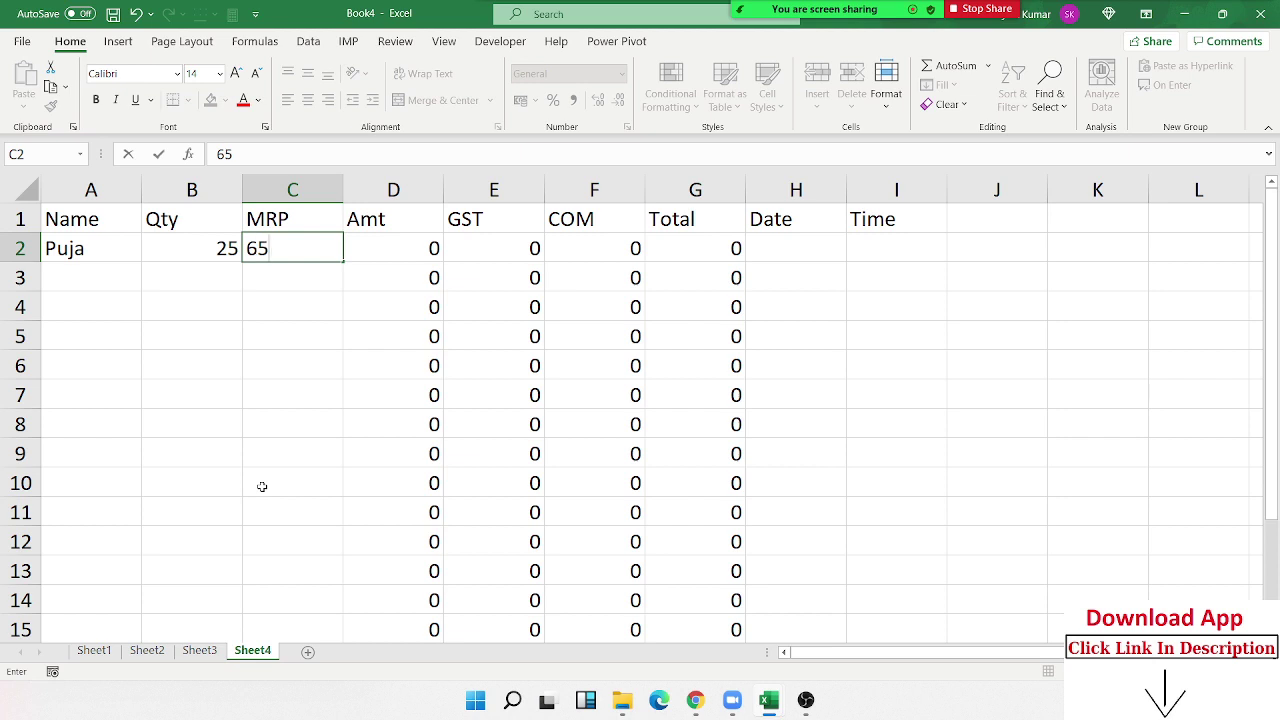
pyautogui.press('Tab')
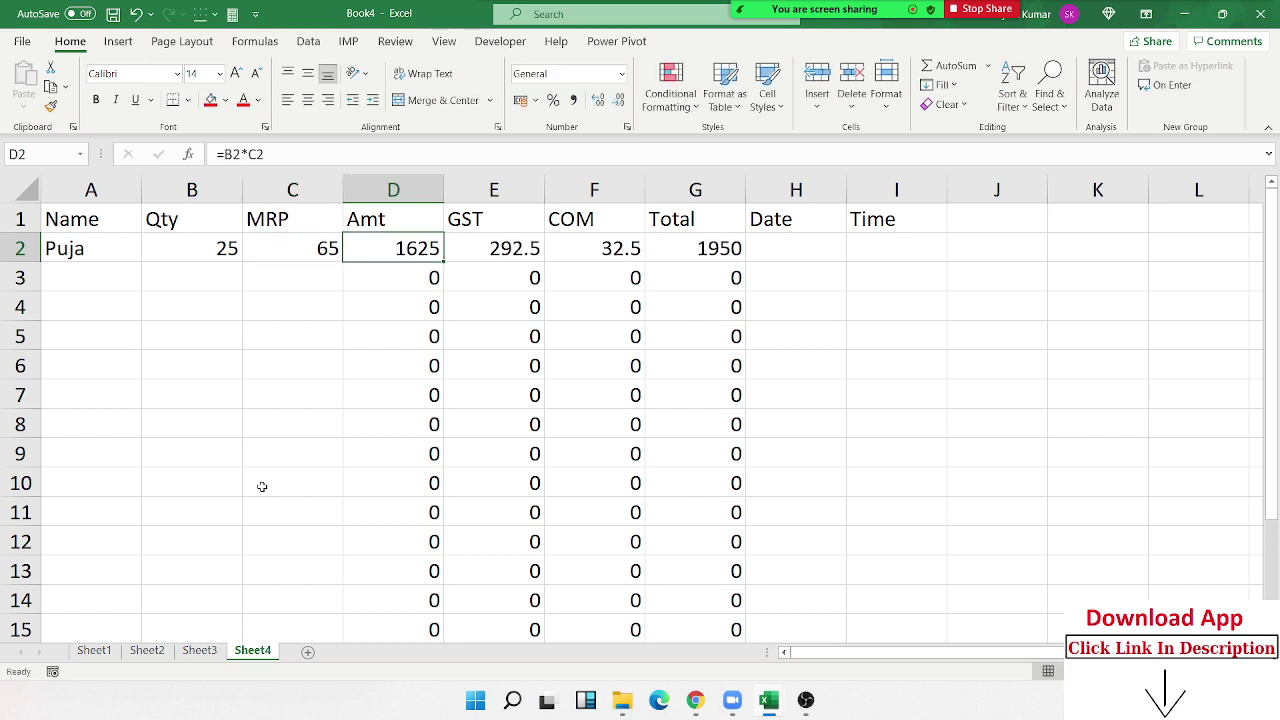
pyautogui.press('Tab')
pyautogui.press('Tab')
pyautogui.press('Tab')
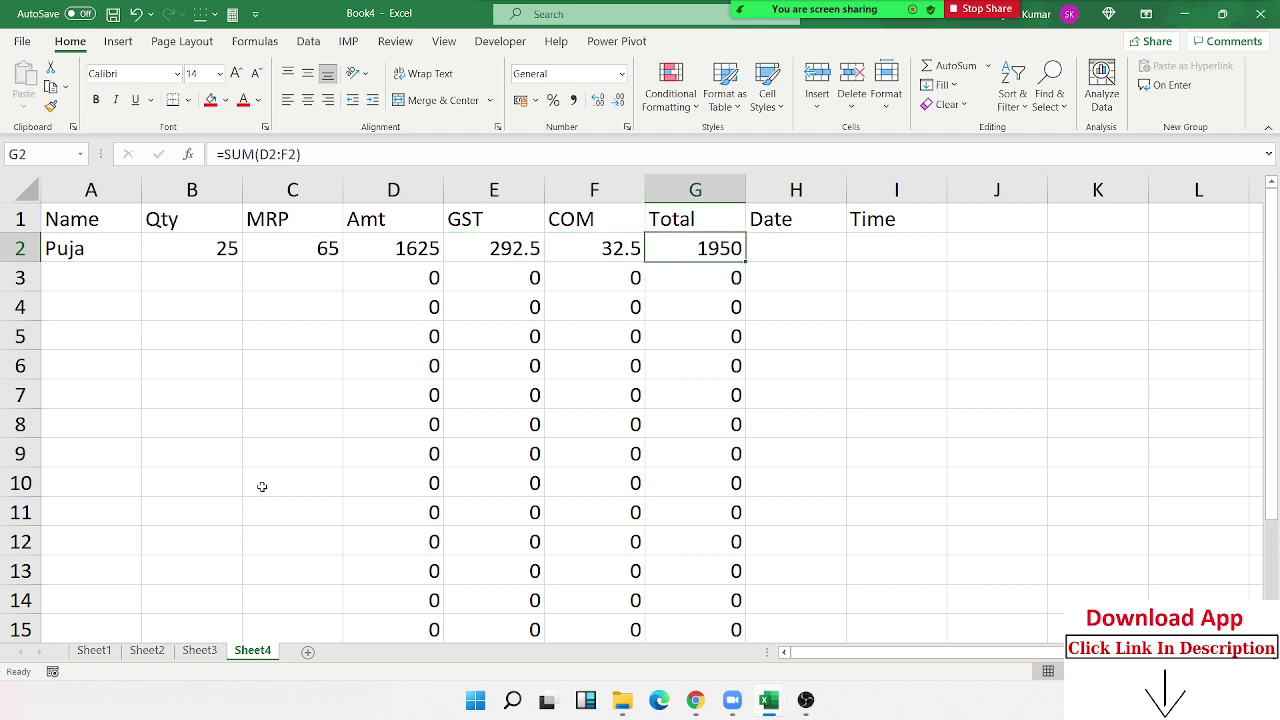
pyautogui.press('Tab')
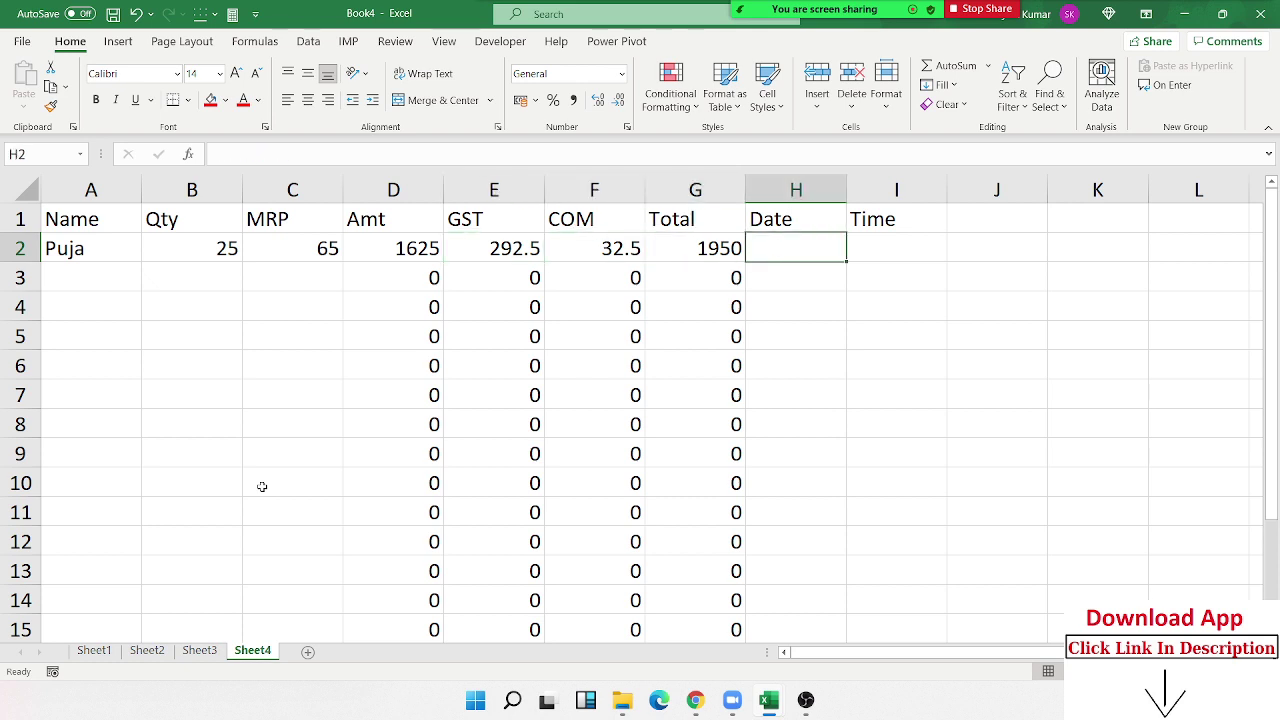
pyautogui.hotkey('ctrl', ';')
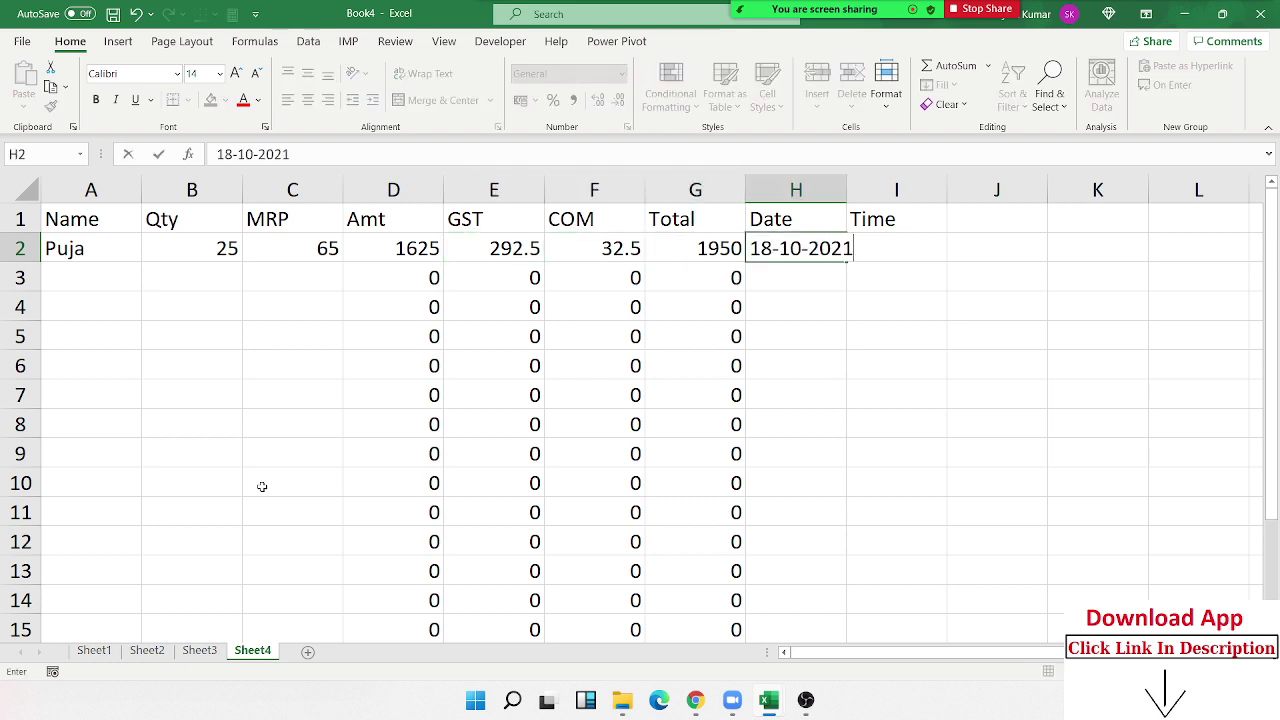
pyautogui.press('Tab')
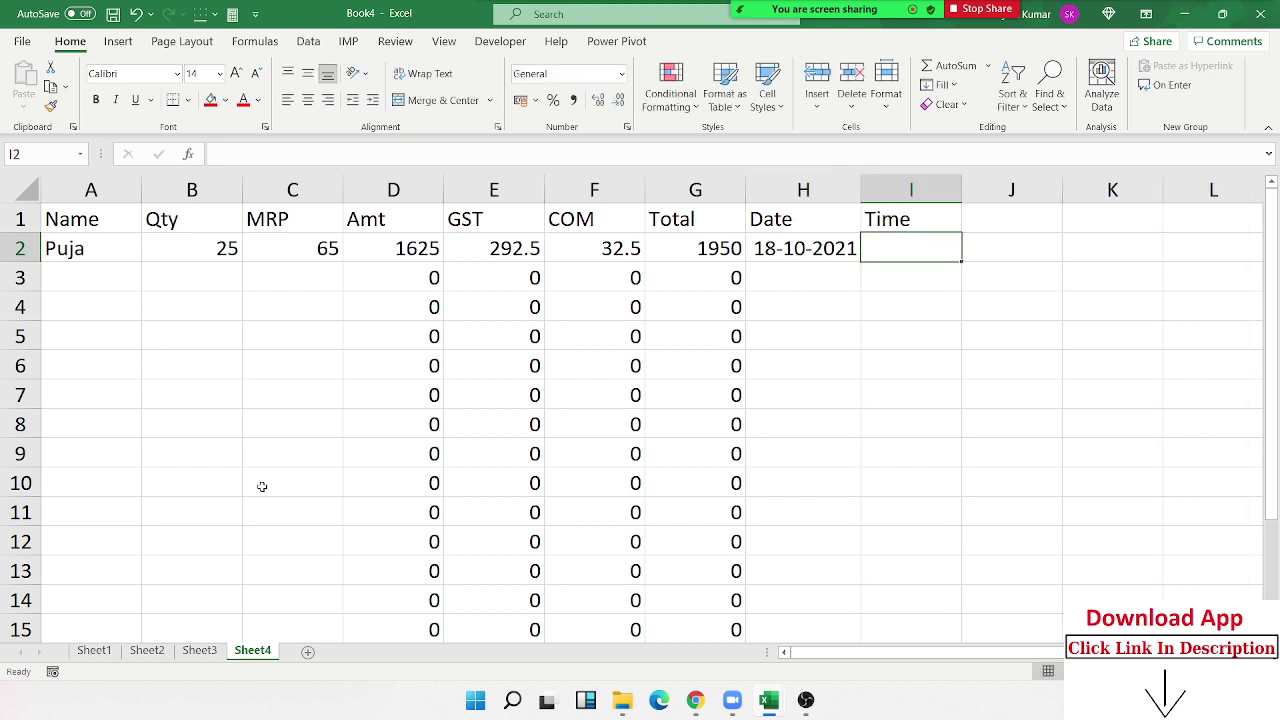
pyautogui.hotkey('ctrl', 'shift', ';')
pyautogui.press('Return')
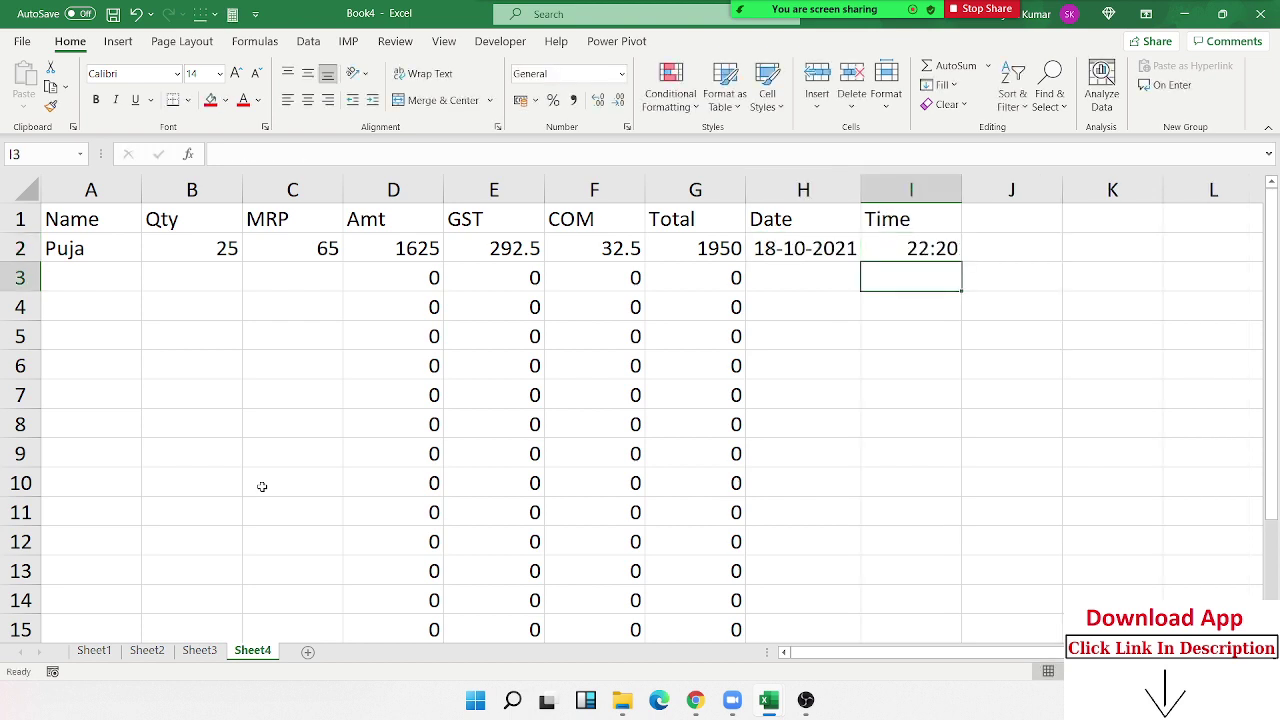
pyautogui.press('Left')
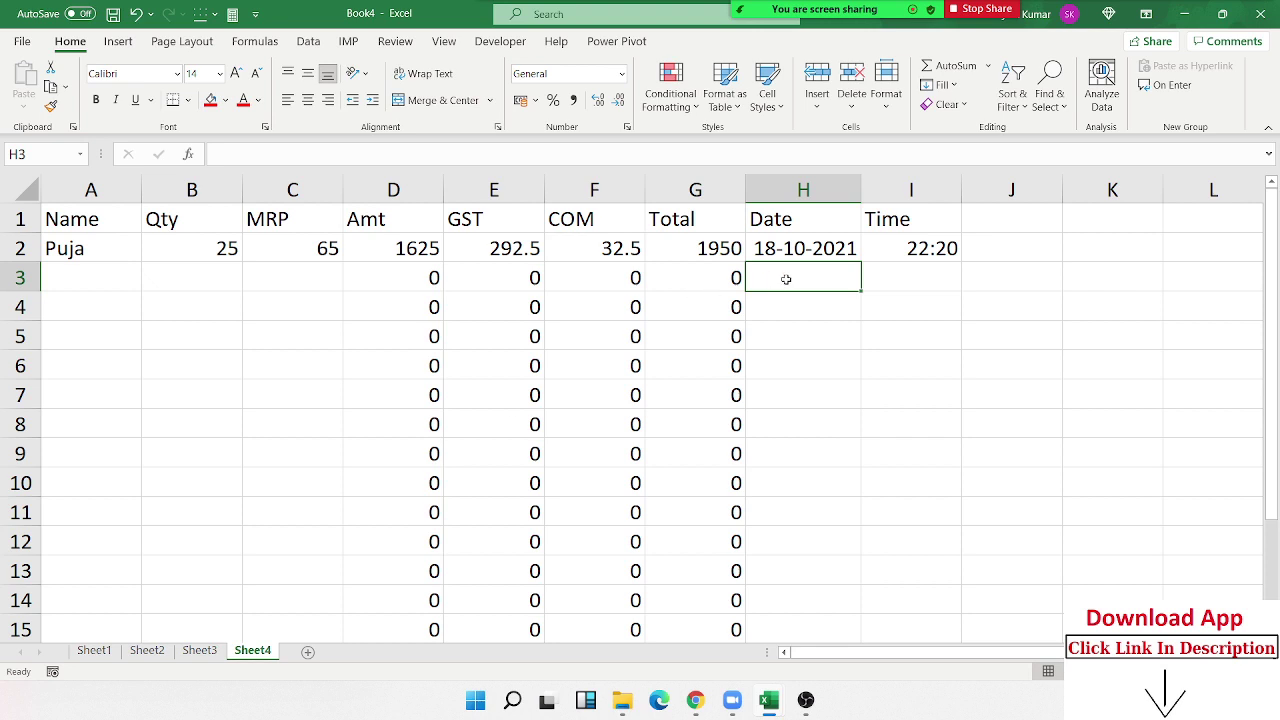
# Review row 3 and formula columns D–G, glance at Sheet3, and return to Sheet4.
pyautogui.click(318, 292)
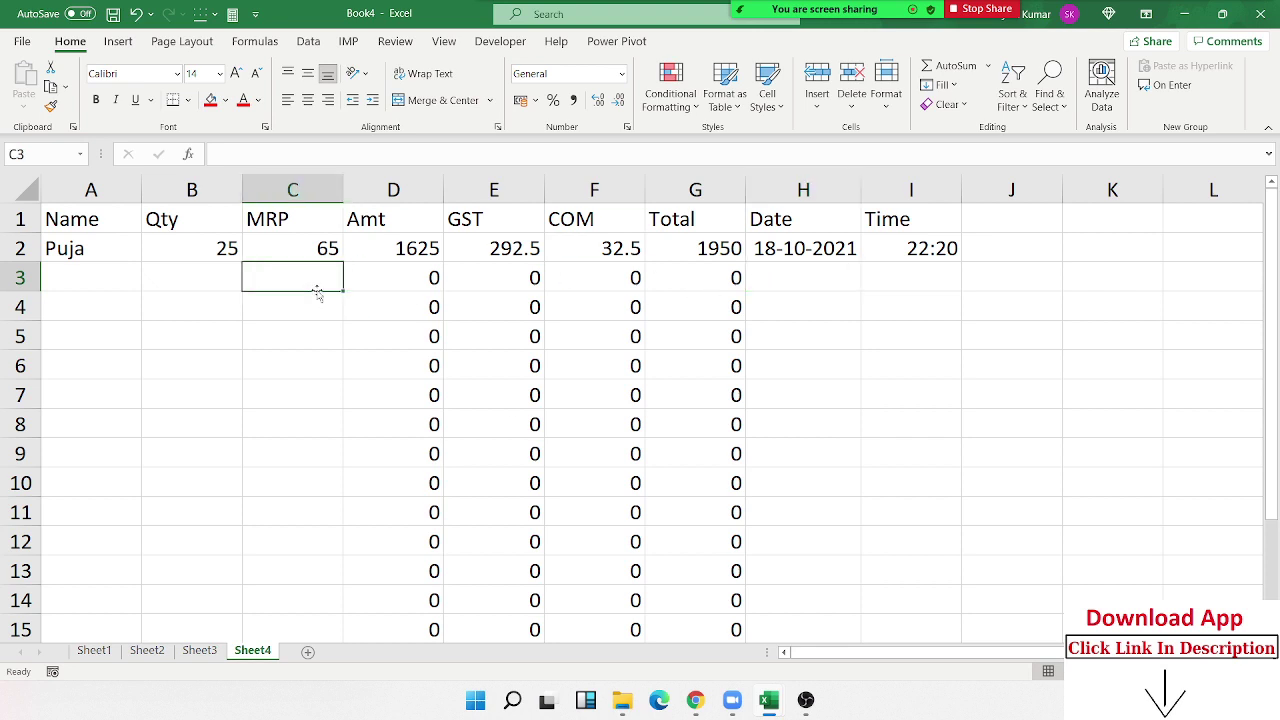
pyautogui.click(765, 277)
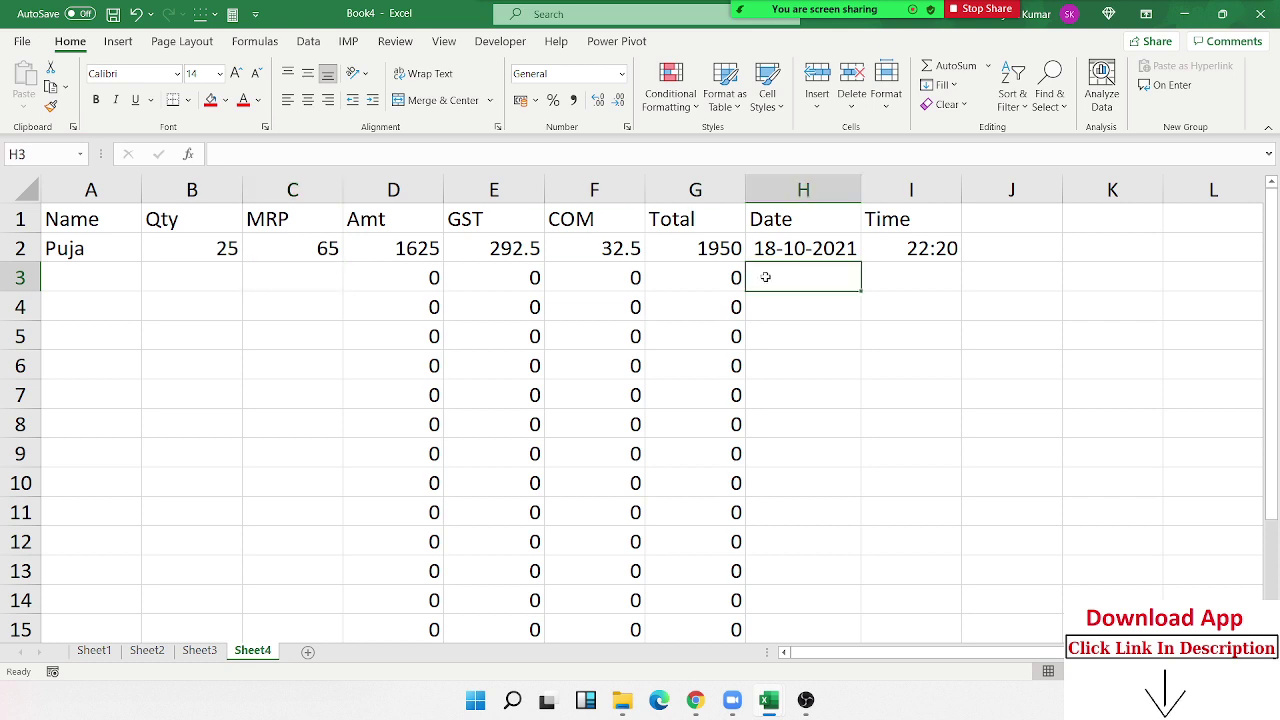
pyautogui.moveTo(695, 190); pyautogui.dragTo(388, 144)
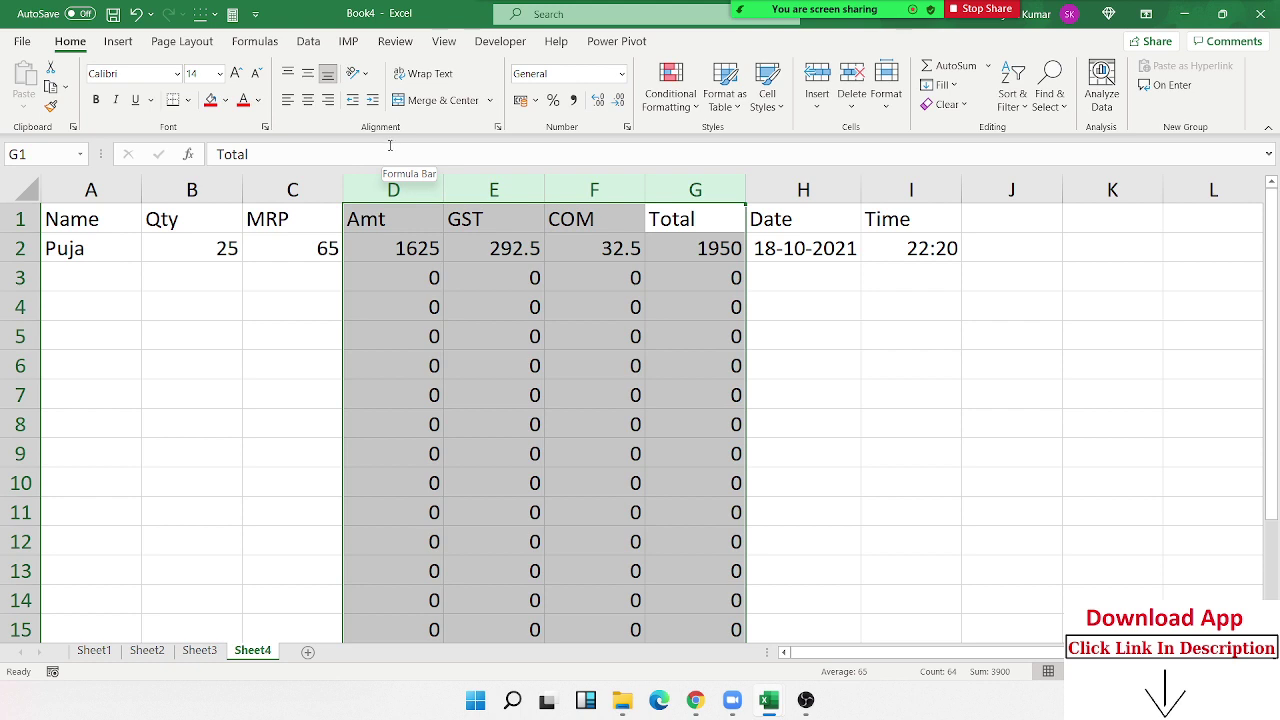
pyautogui.click(312, 286)
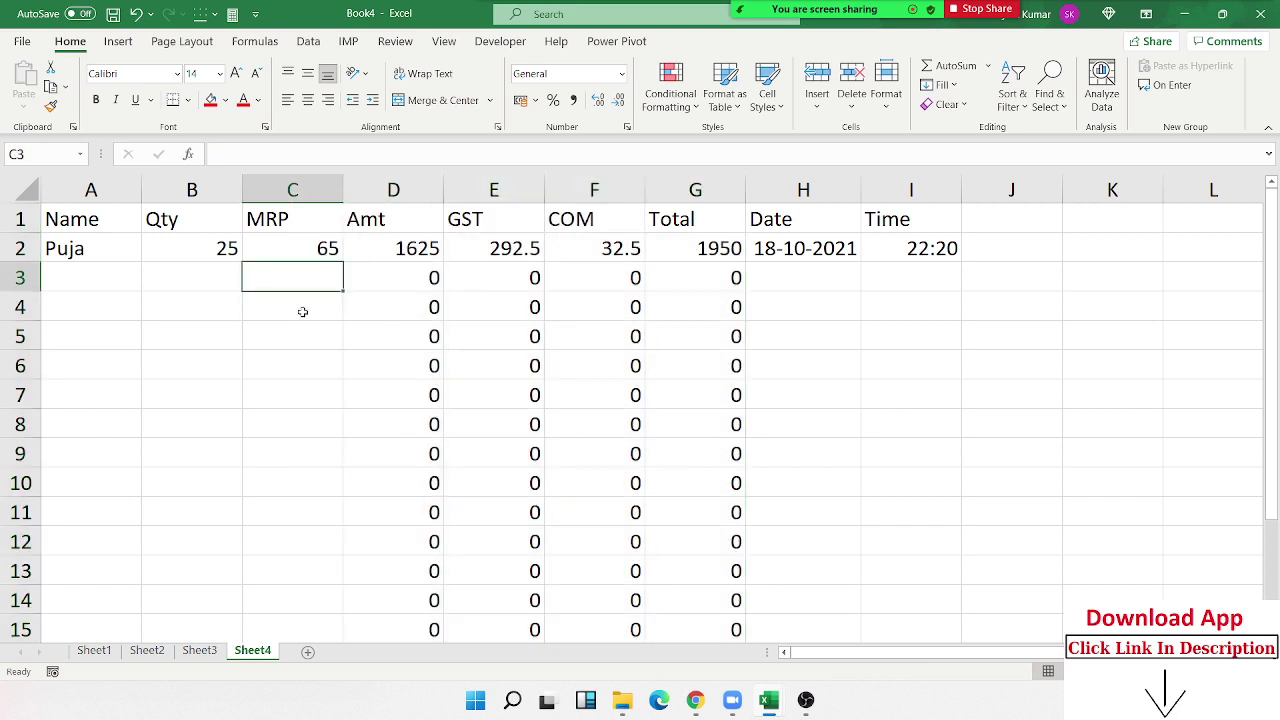
pyautogui.click(199, 650)
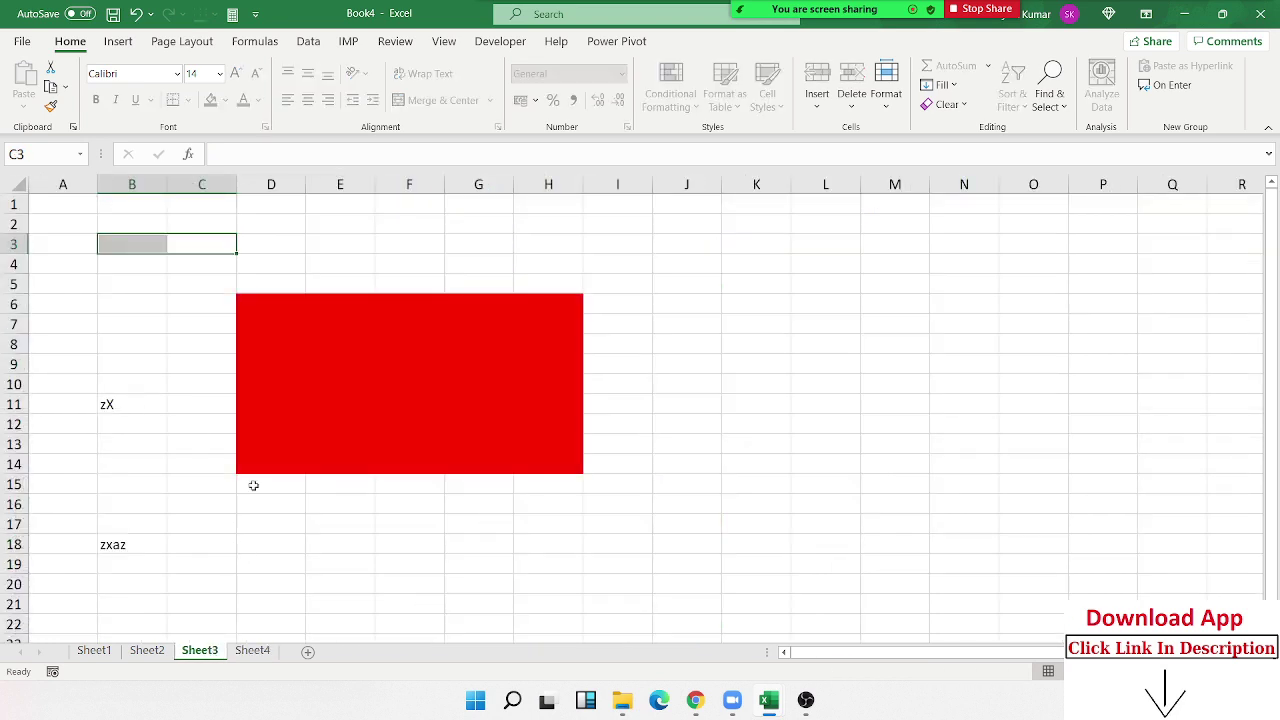
pyautogui.moveTo(140, 266); pyautogui.dragTo(634, 526)
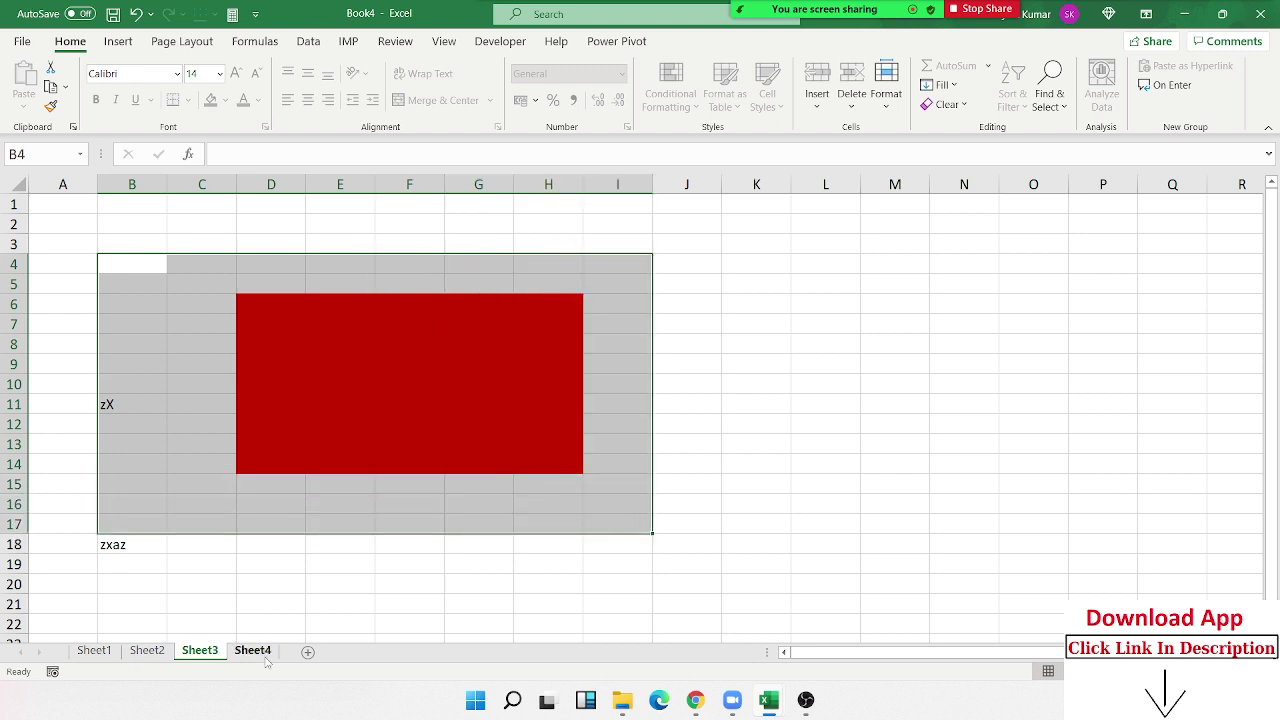
pyautogui.click(253, 650)
# Select the whole of Sheet4 and clear the Locked option in Format Cells > Protection.
pyautogui.click(24, 190)
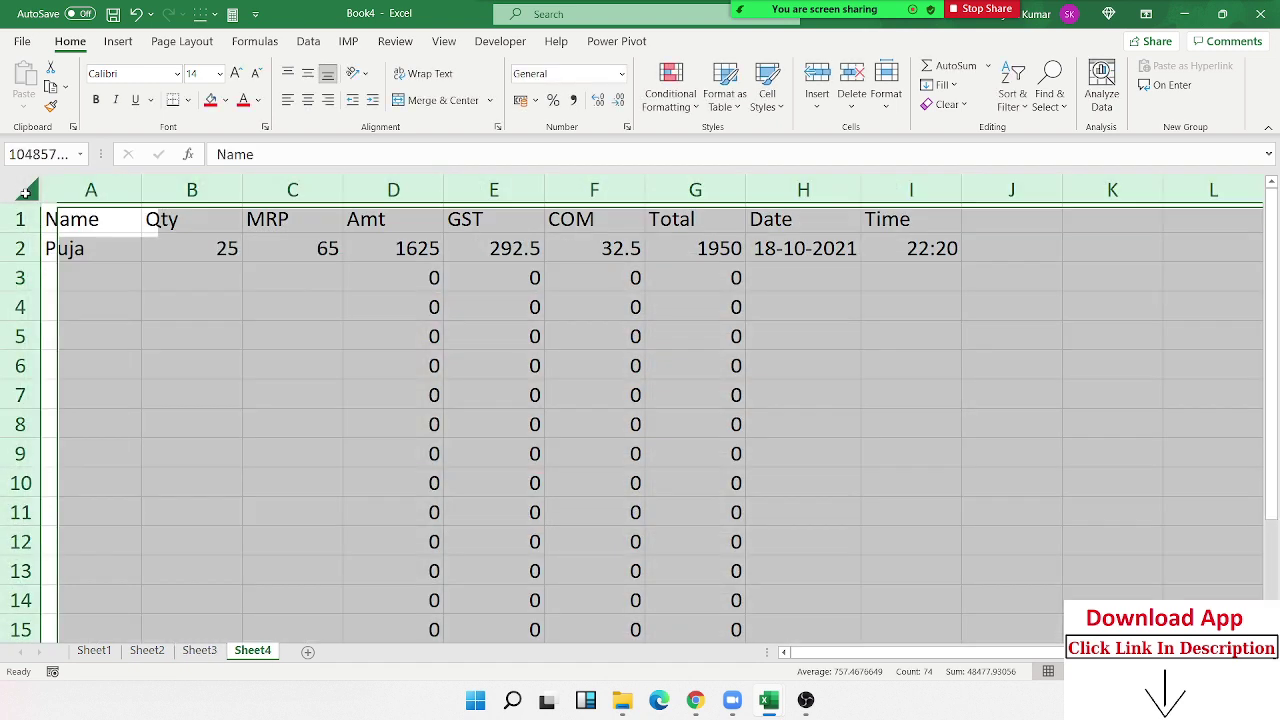
pyautogui.rightClick(176, 277)
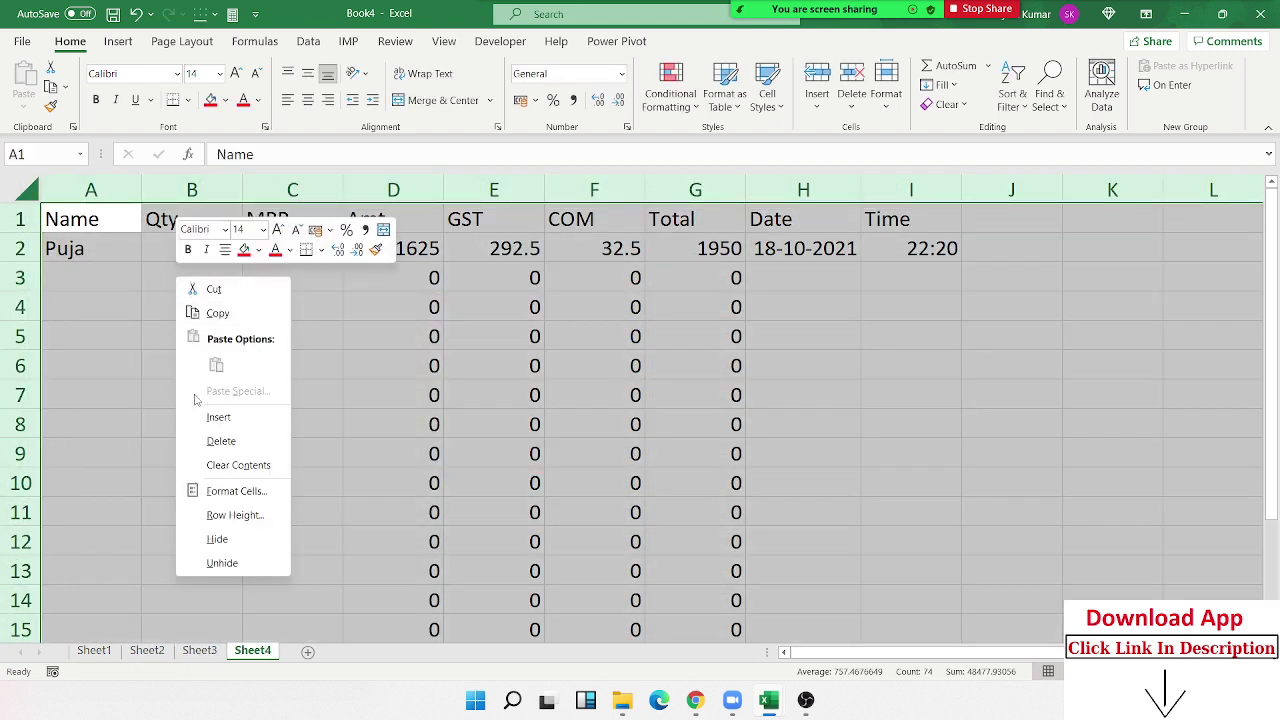
pyautogui.click(236, 491)
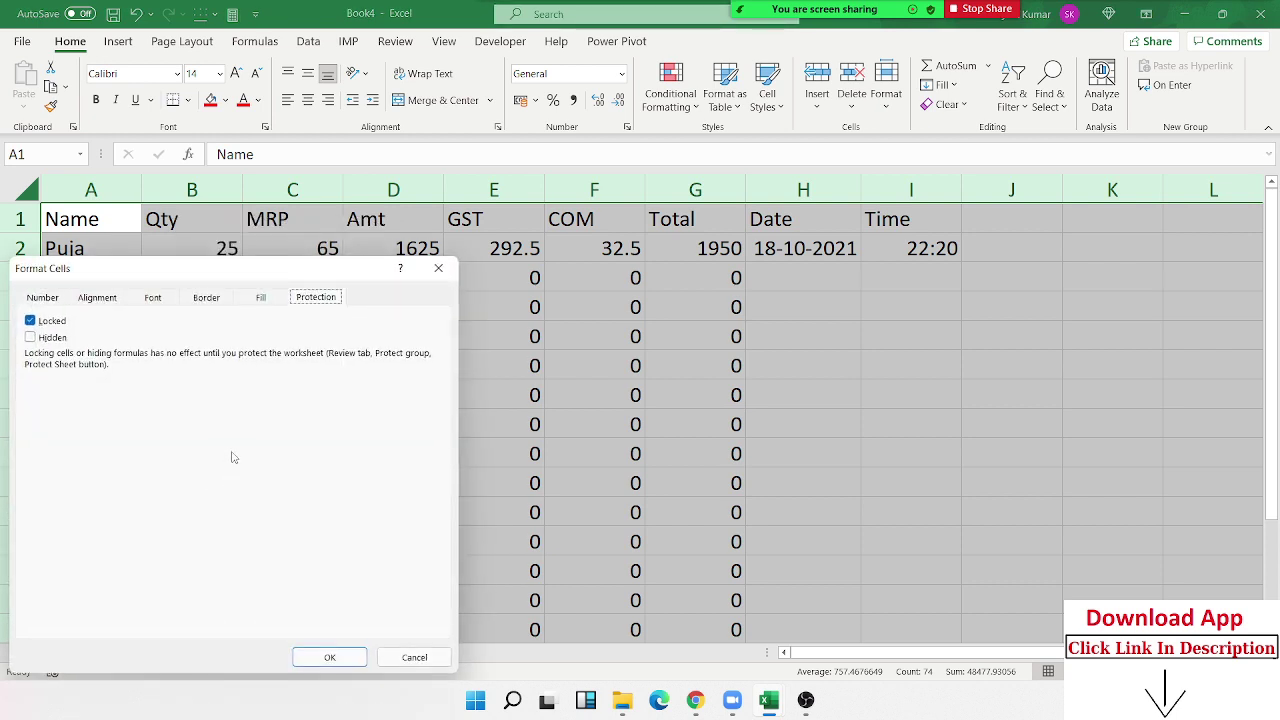
pyautogui.click(30, 321)
pyautogui.click(330, 657)
pyautogui.click(266, 481)
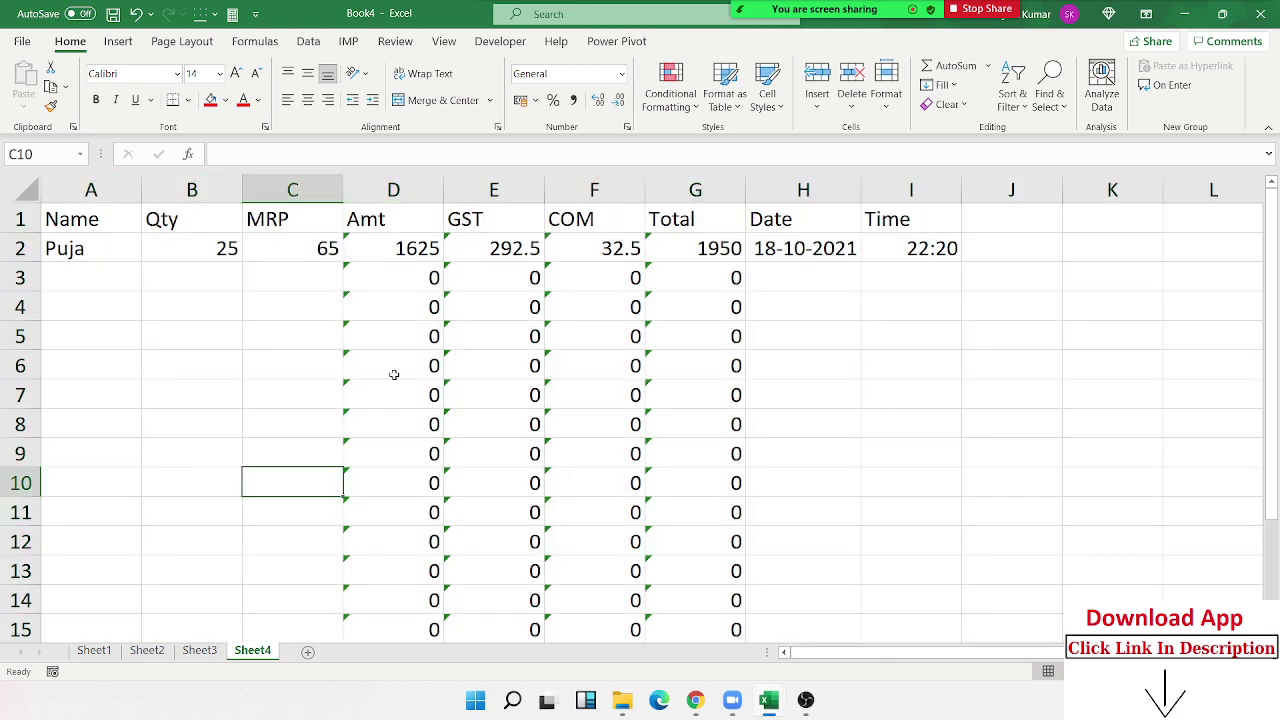
# Mark columns D to G (Amt, GST, COM, Total) as Locked via Format Cells.
pyautogui.moveTo(376, 188); pyautogui.dragTo(700, 192)
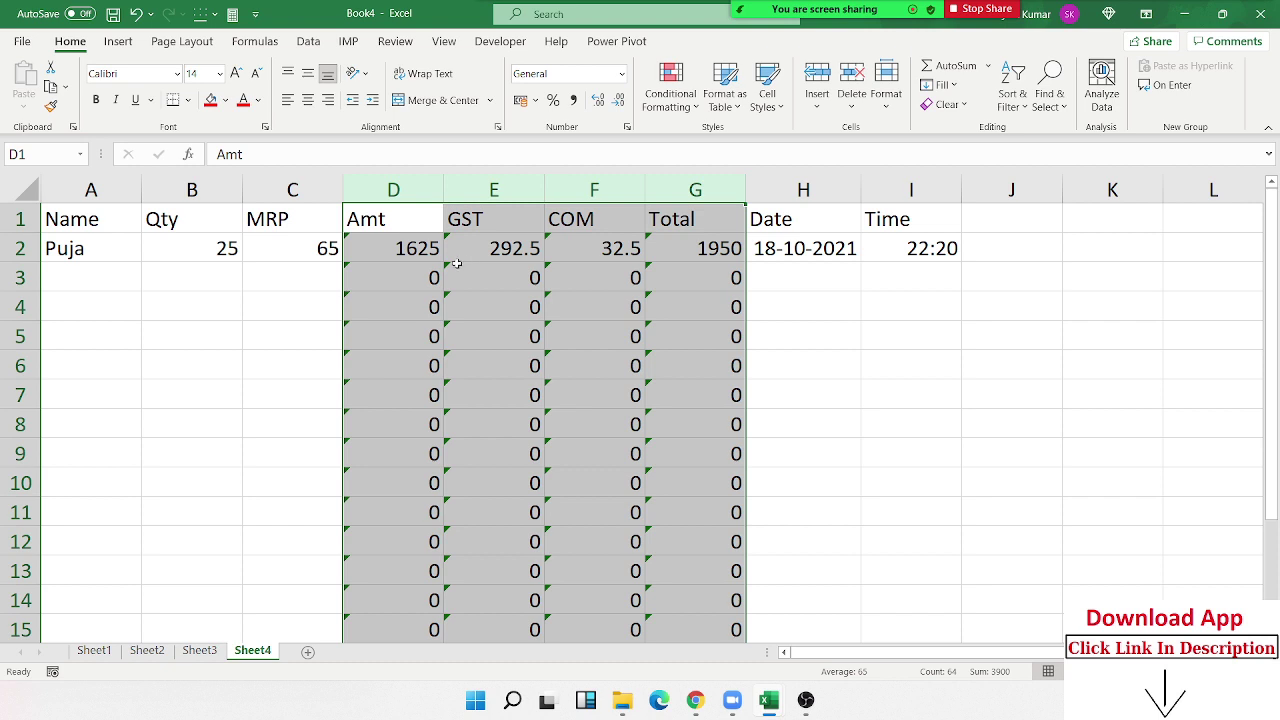
pyautogui.rightClick(456, 263)
pyautogui.click(529, 487)
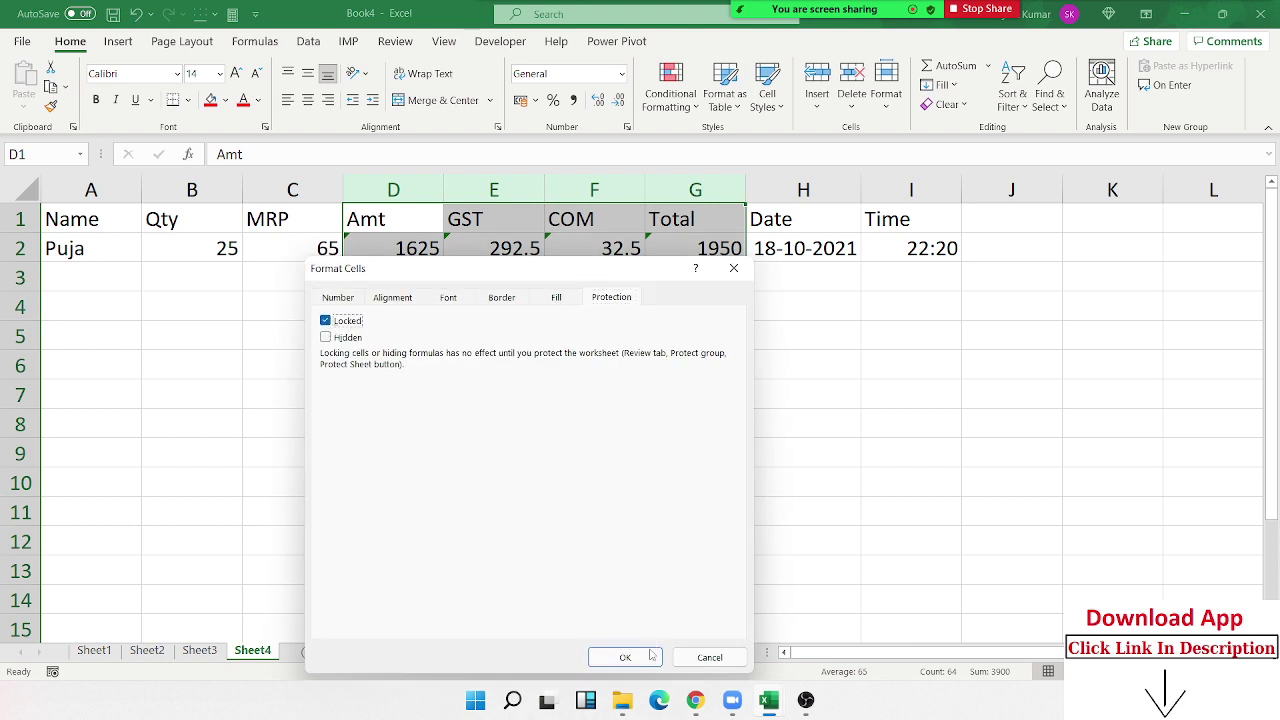
pyautogui.click(630, 657)
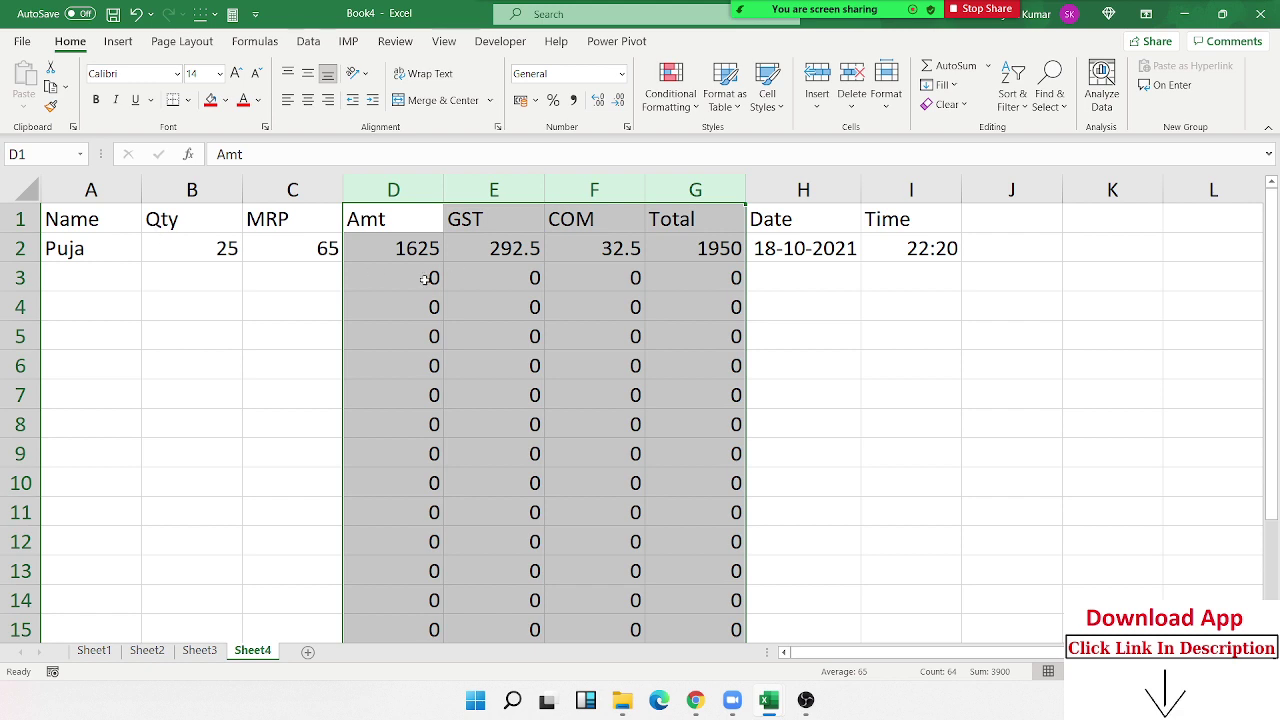
# Check row 3 by selecting its input cells, Date/Time cells and formula cells D3:G3.
pyautogui.moveTo(314, 280); pyautogui.dragTo(72, 280)
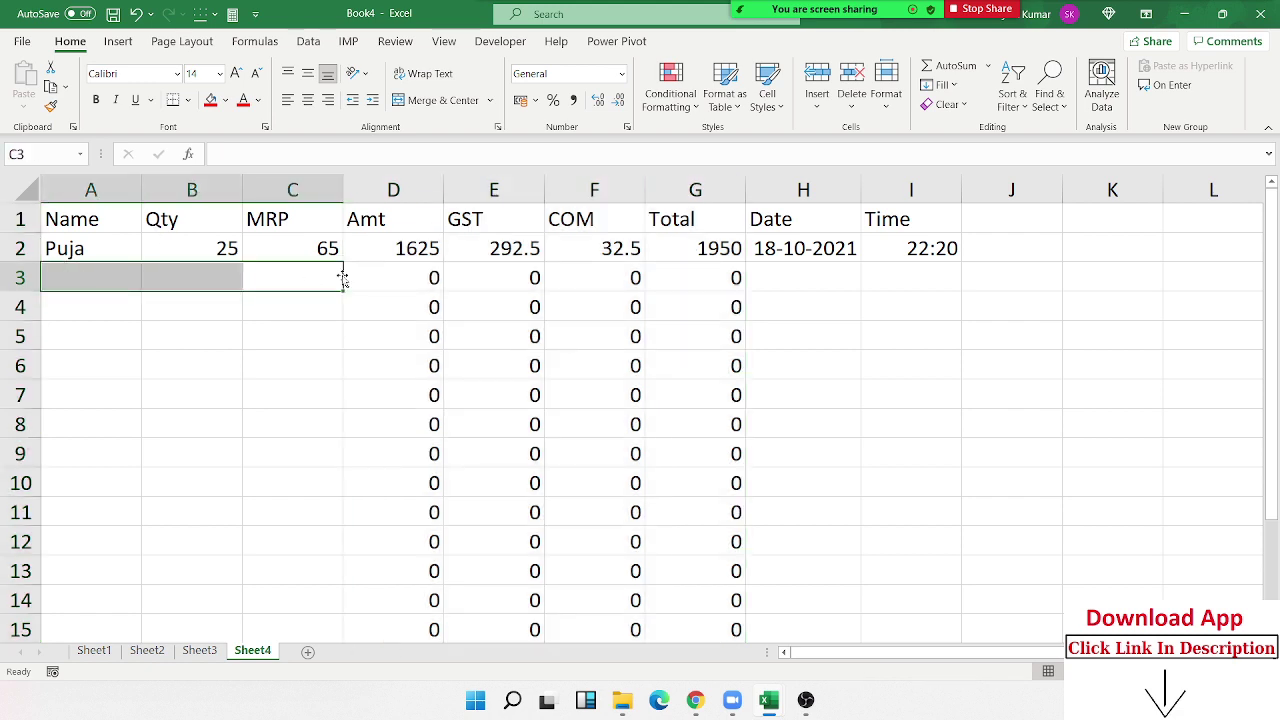
pyautogui.moveTo(805, 278); pyautogui.dragTo(925, 277)
pyautogui.moveTo(738, 282); pyautogui.dragTo(372, 278)
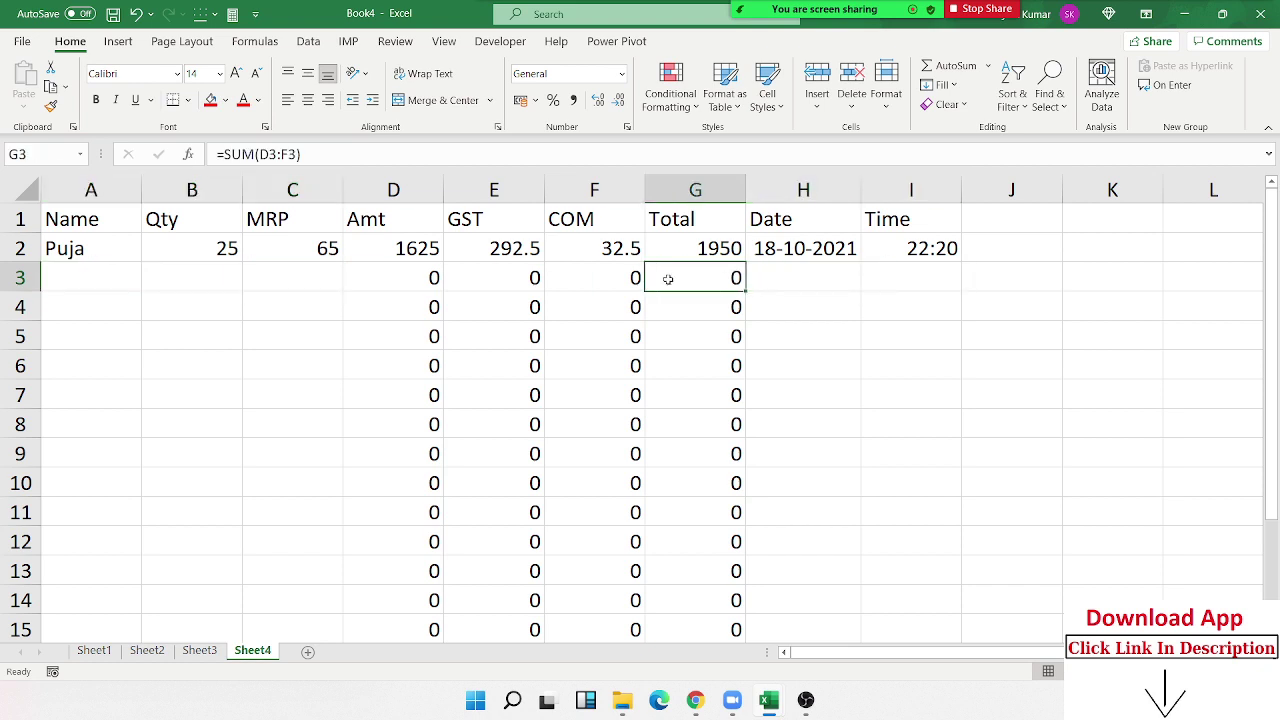
pyautogui.click(270, 292)
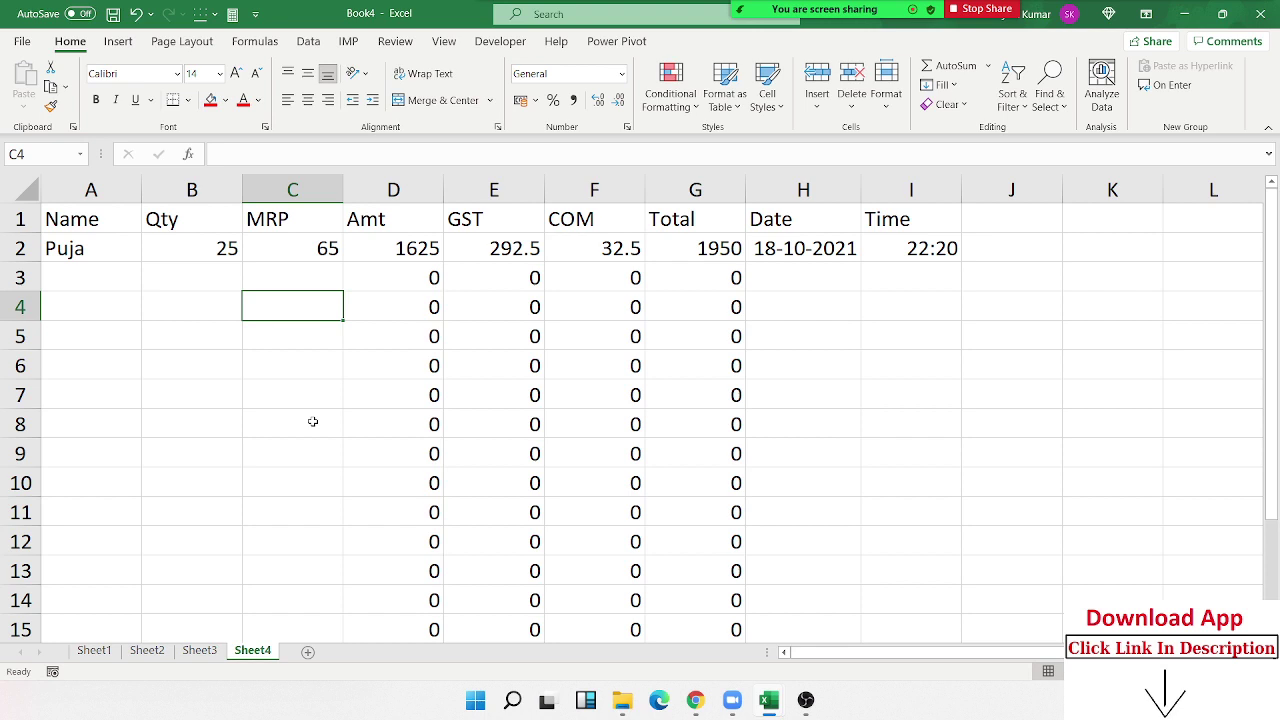
# Set up Protect Sheet for Sheet4 with Select locked cells turned off.
pyautogui.rightClick(265, 651)
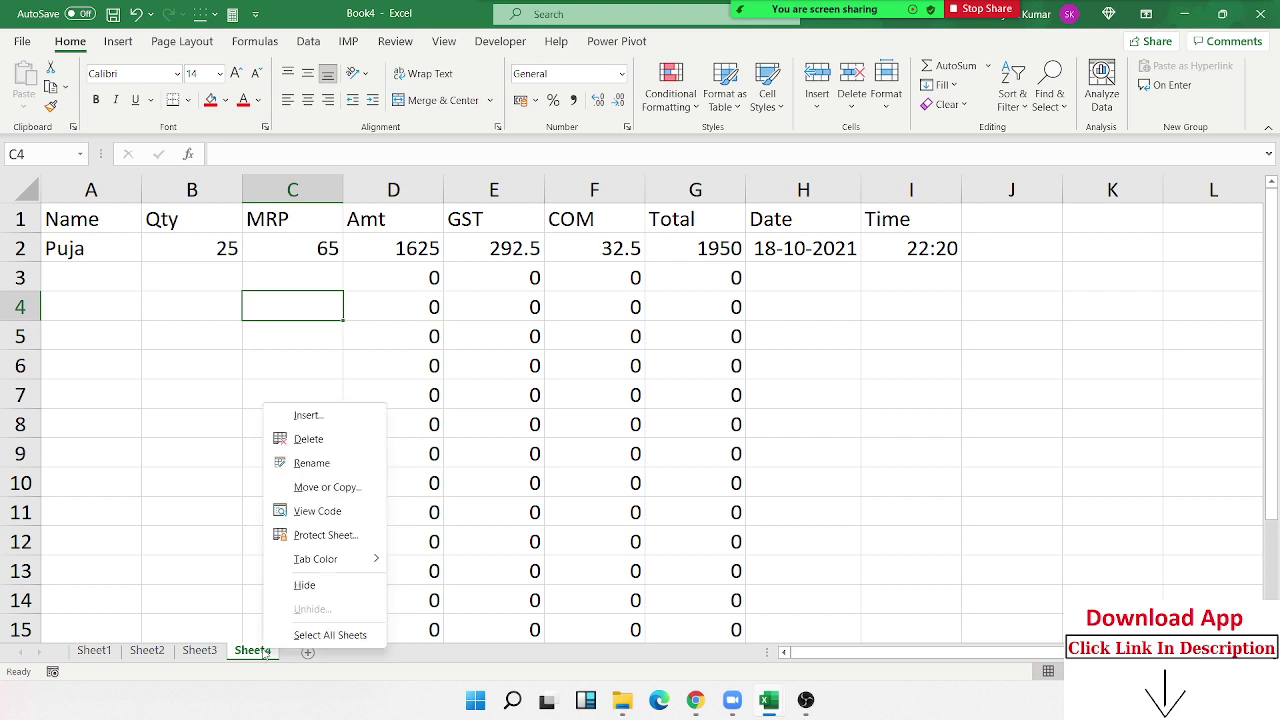
pyautogui.click(296, 535)
pyautogui.moveTo(286, 414); pyautogui.dragTo(650, 376)
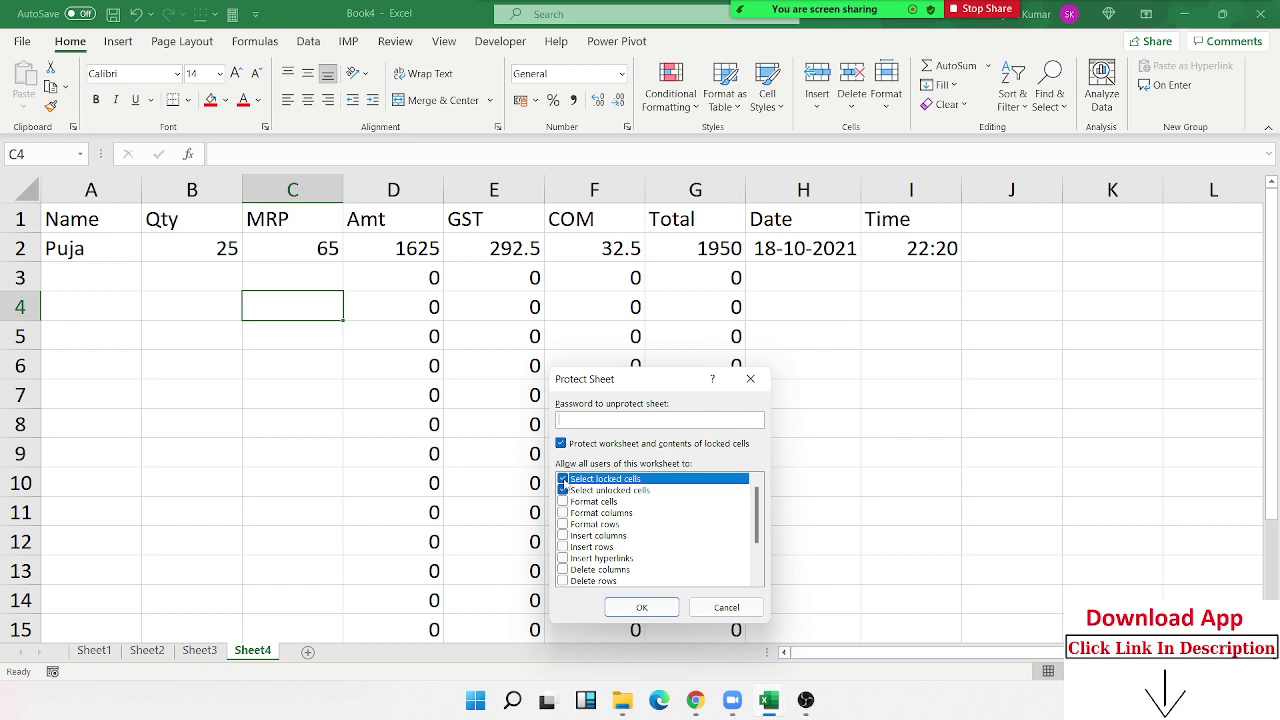
pyautogui.click(562, 479)
# Apply the sheet protection, then enter a customer name, Qty 25 and MRP 65 in row 3.
pyautogui.click(642, 608)
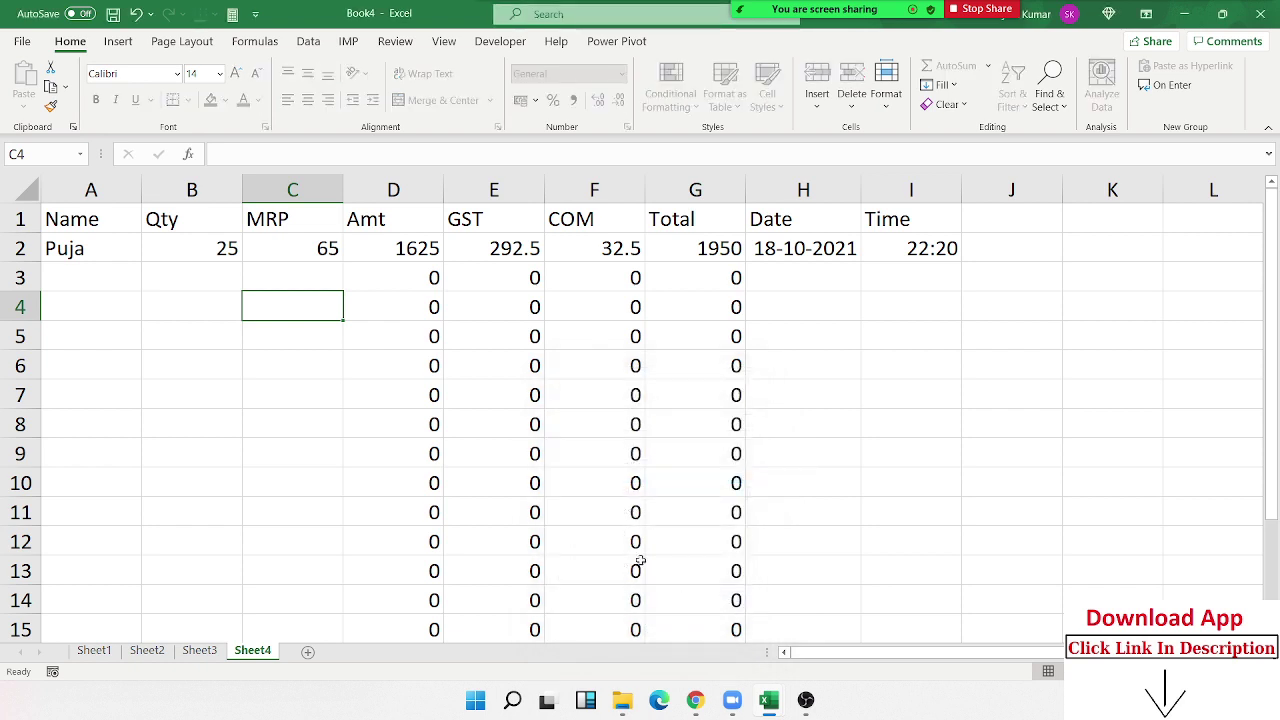
pyautogui.click(84, 279)
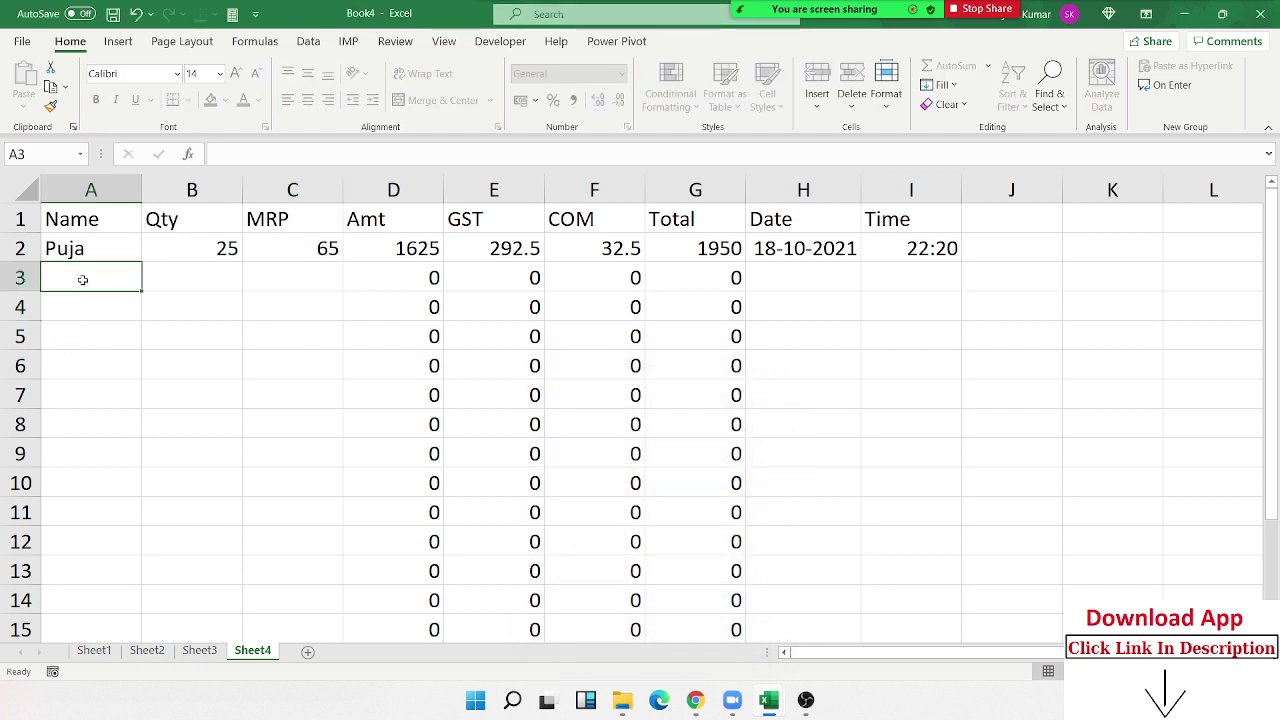
pyautogui.write('Om')
pyautogui.press('Tab')
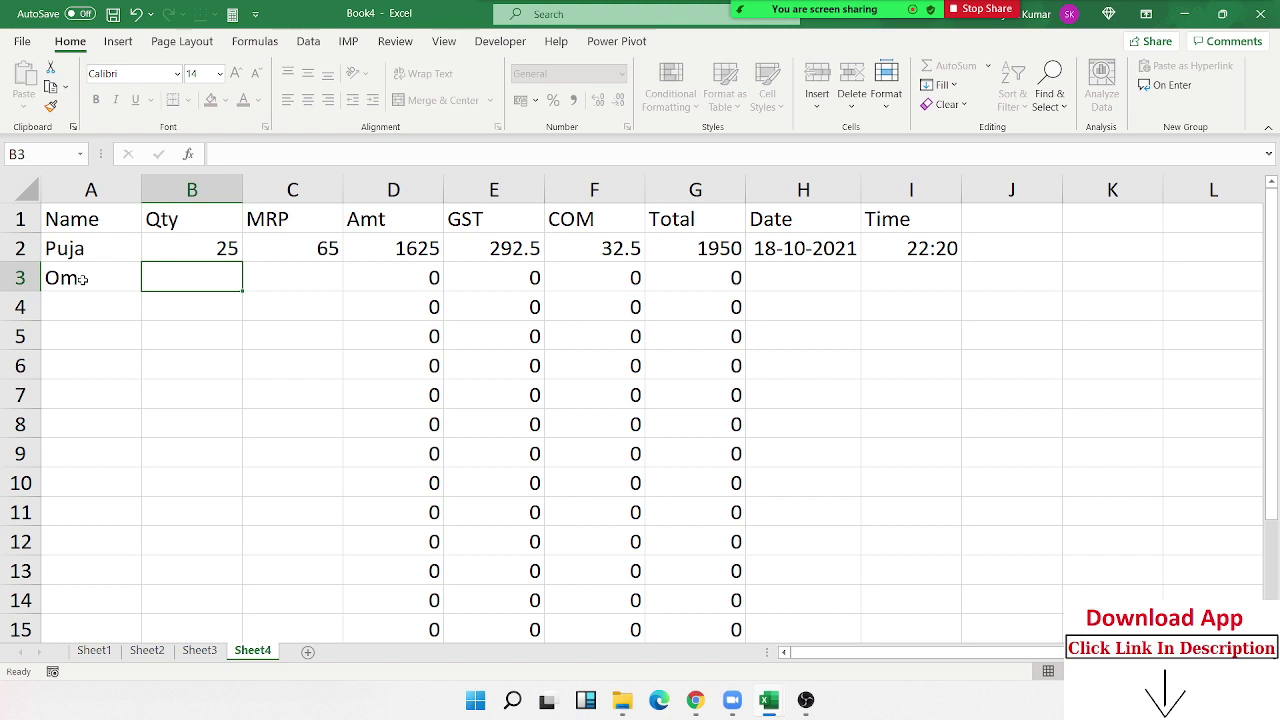
pyautogui.write('25')
pyautogui.press('Tab')
pyautogui.write('65')
pyautogui.press('Tab')
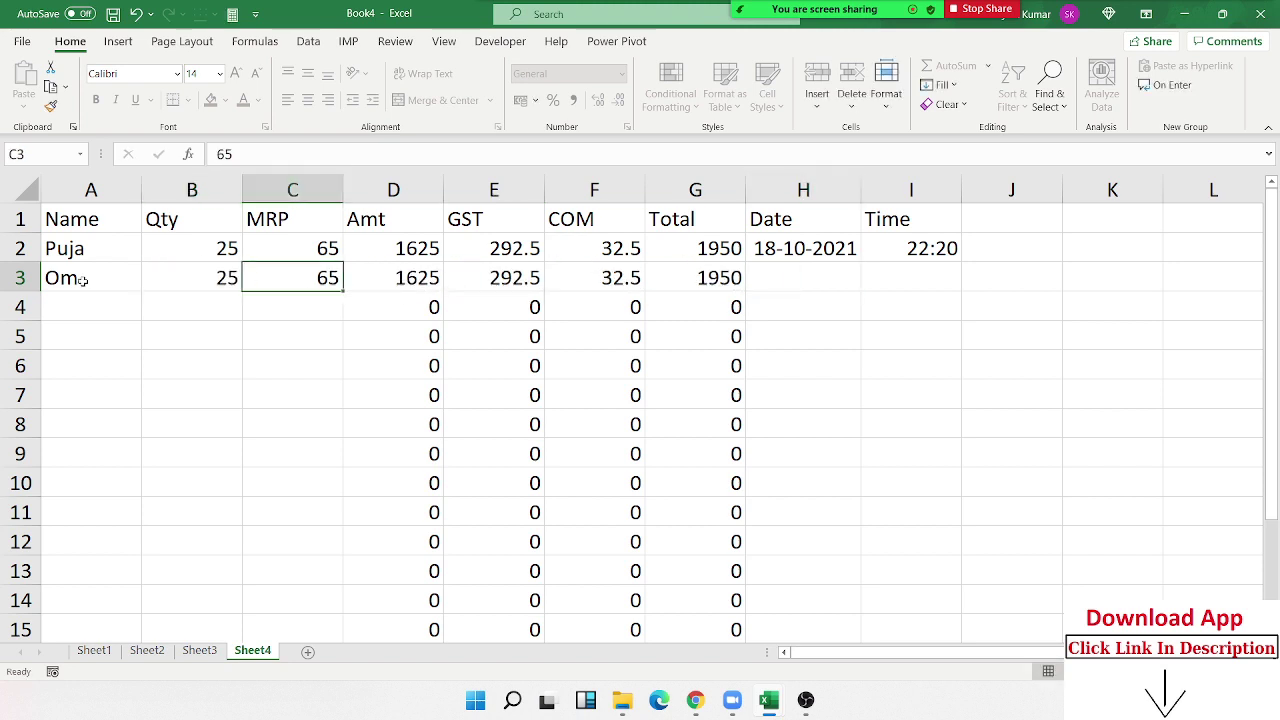
# Stamp H3 with today's date 18-10-2021 and I3 with the time 22:22.
pyautogui.hotkey('shift', 'Tab')
pyautogui.press('Tab')
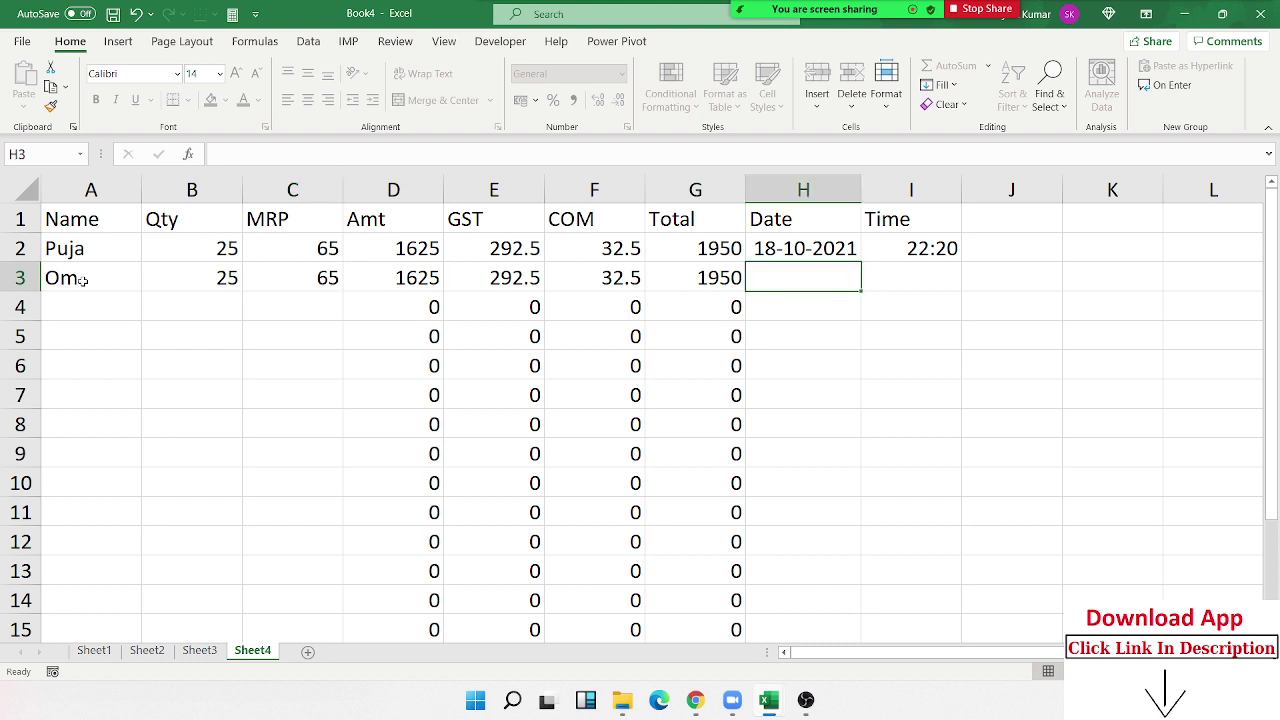
pyautogui.press('Return')
pyautogui.hotkey('shift', 'Tab')
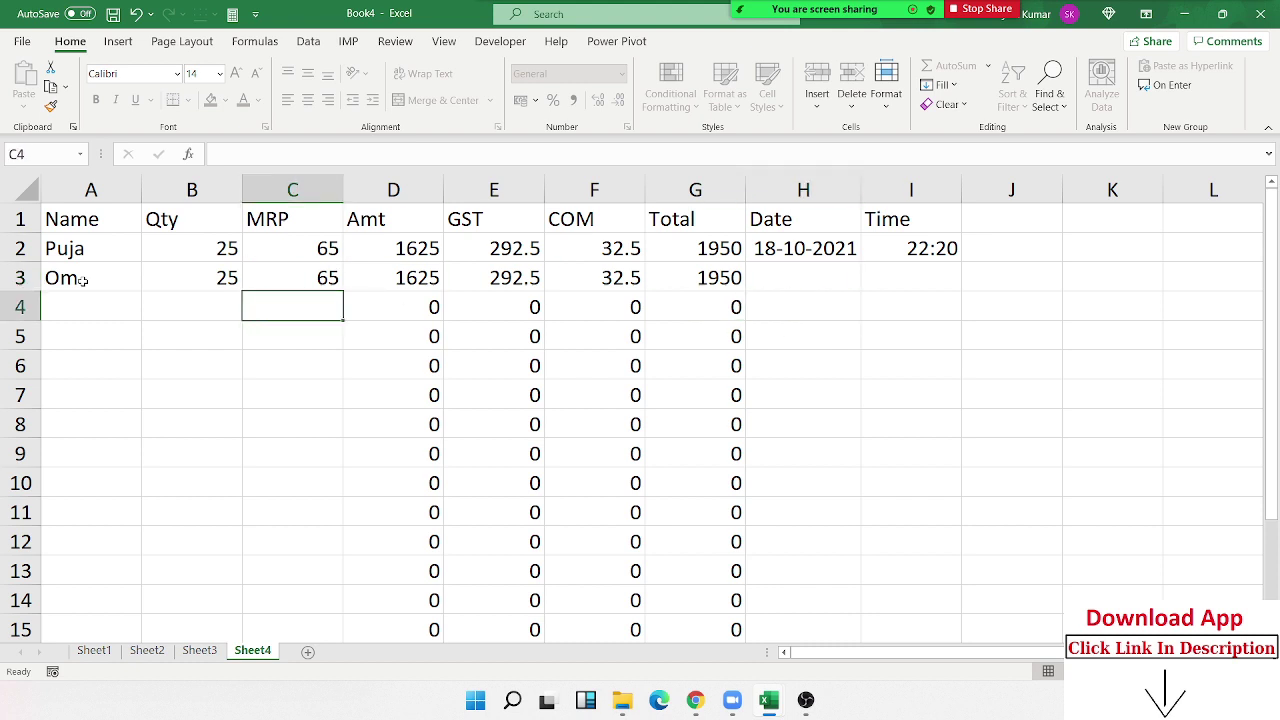
pyautogui.press('Up')
pyautogui.hotkey('ctrl', ';')
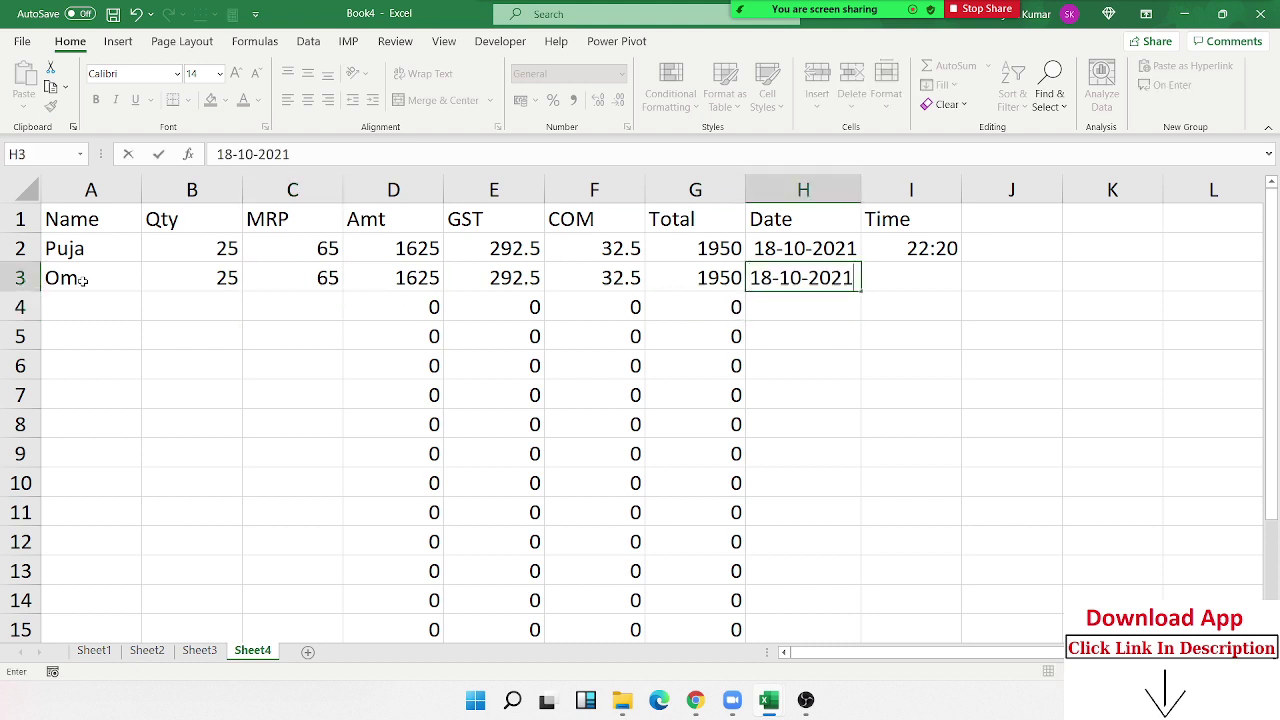
pyautogui.press('Tab')
pyautogui.hotkey('ctrl', 'shift', ';')
pyautogui.press('Return')
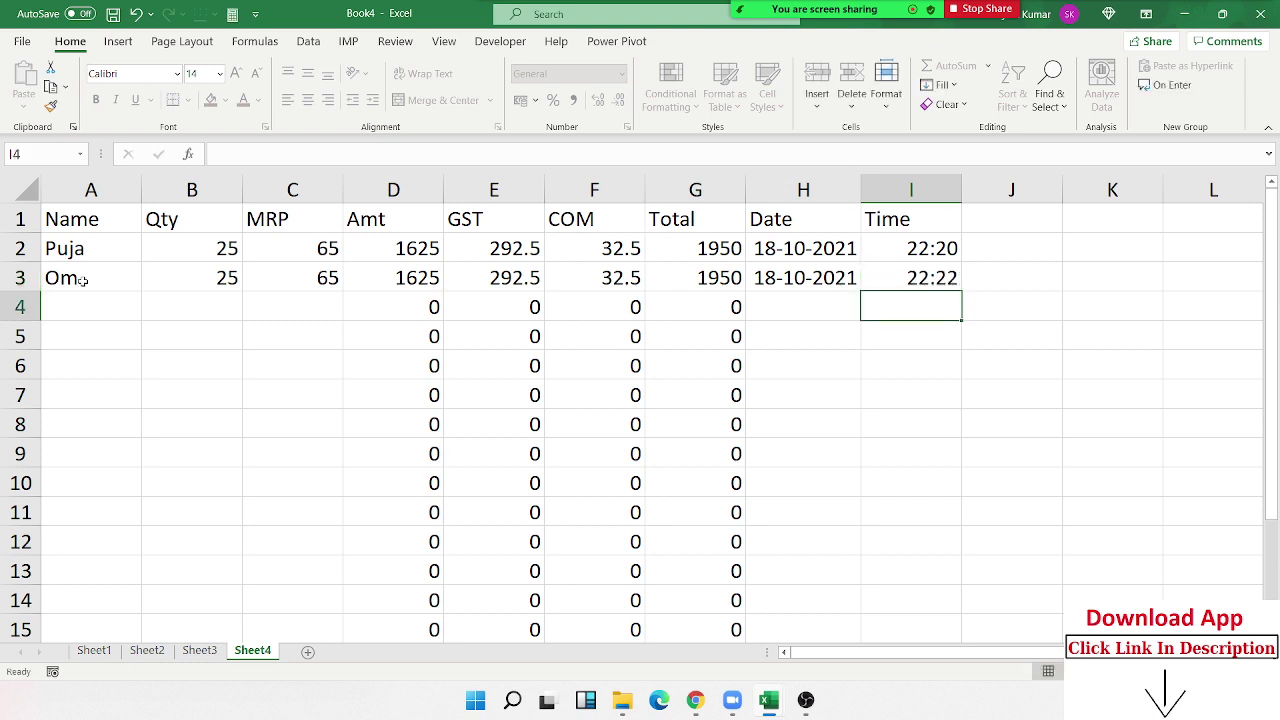
pyautogui.press('Up')
pyautogui.press('Left')
pyautogui.press('Left')
pyautogui.press('Left')
pyautogui.press('Right')
pyautogui.press('Right')
pyautogui.press('Right')
pyautogui.press('Right')
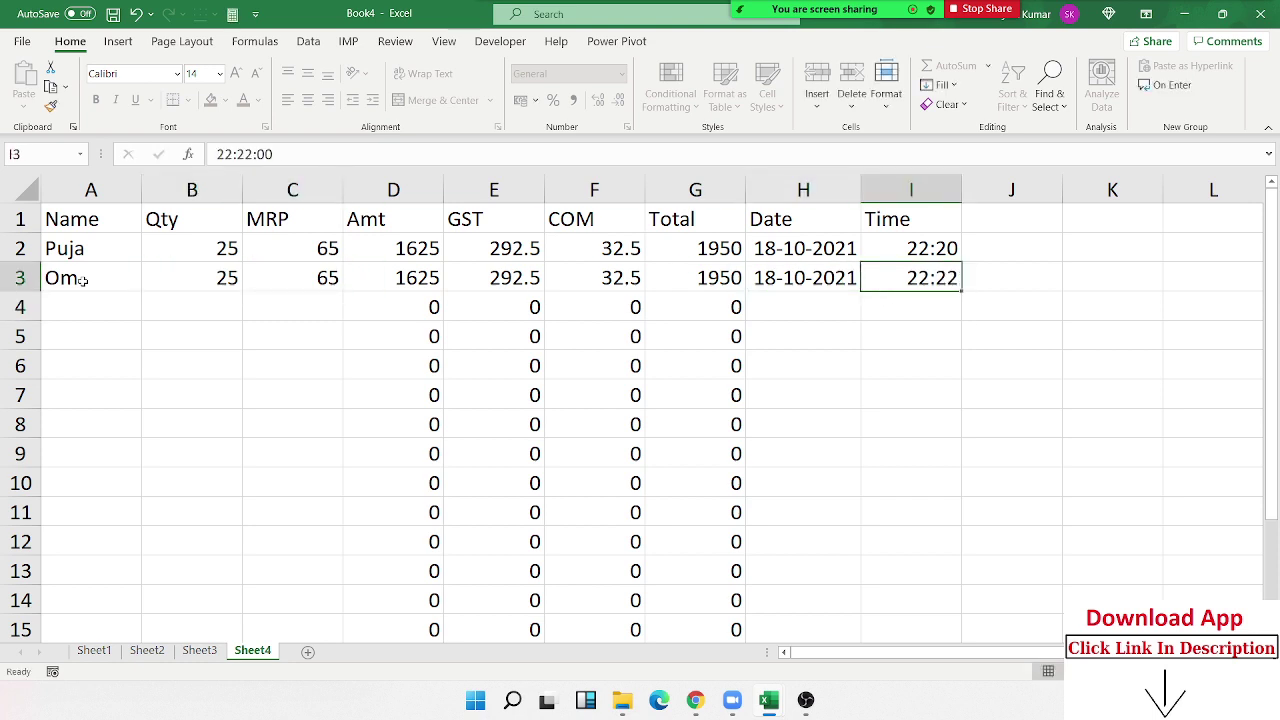
pyautogui.press('Left')
pyautogui.press('Left')
pyautogui.press('Left')
pyautogui.press('Left')
pyautogui.press('Right')
pyautogui.press('Right')
pyautogui.press('Right')
pyautogui.press('Right')
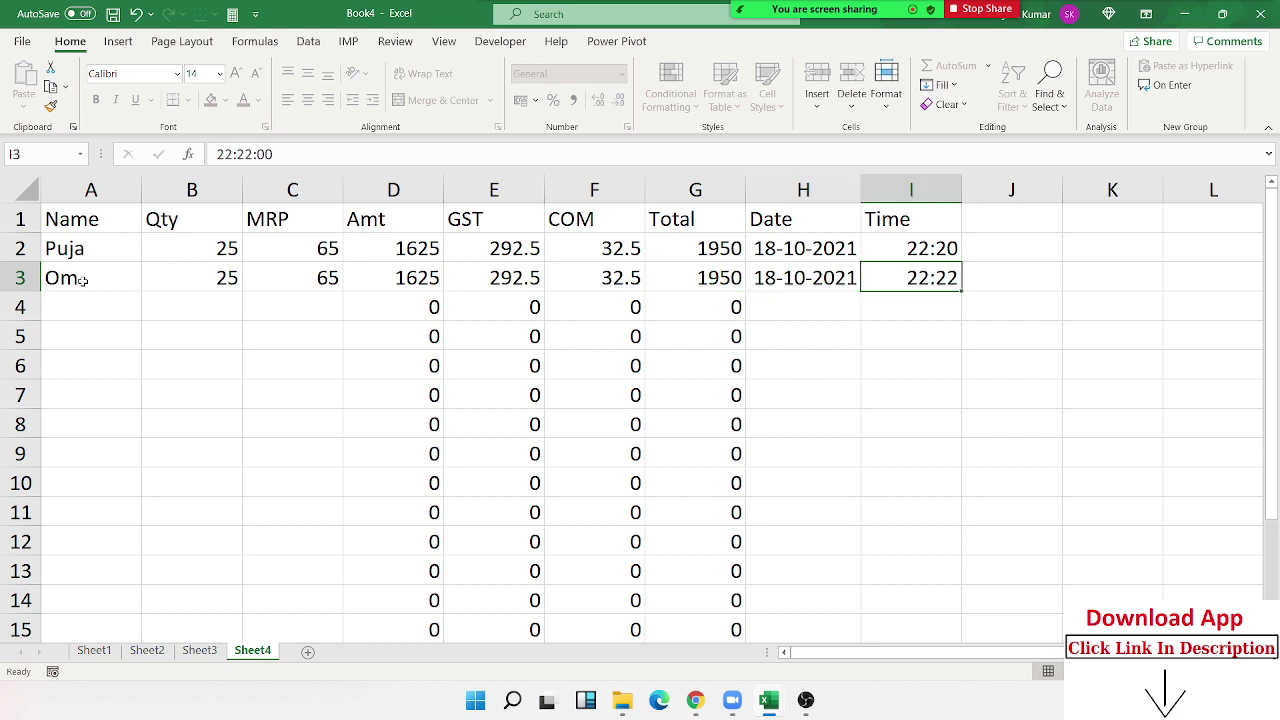